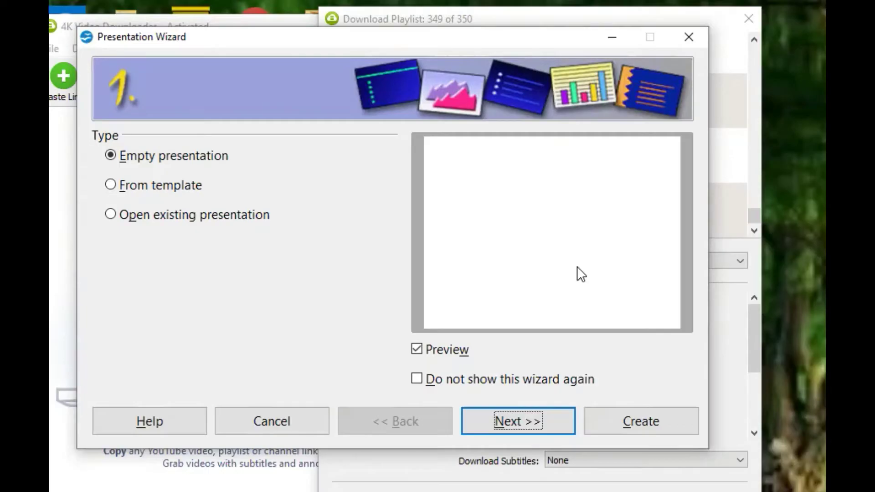
# Preview the Presentation Backgrounds templates in the wizard, including Blue Border, Blue and Grey, Glacier, Forest and Brown
pyautogui.click(170, 189)
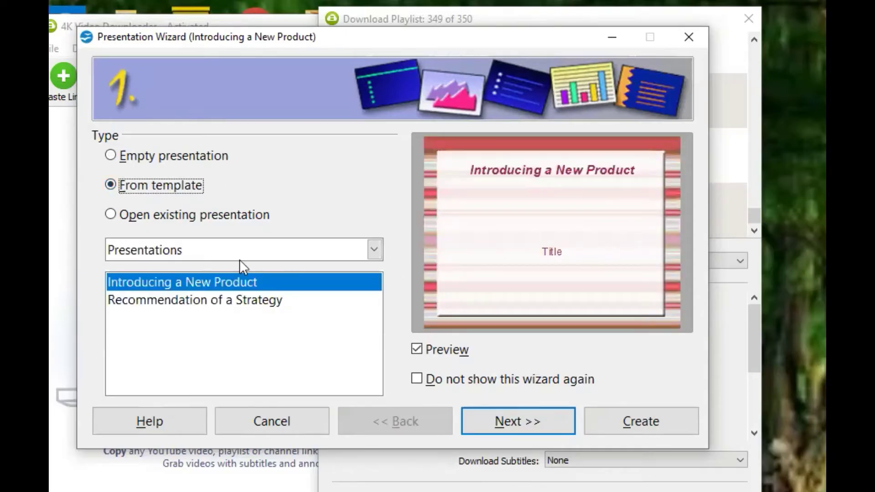
pyautogui.click(232, 256)
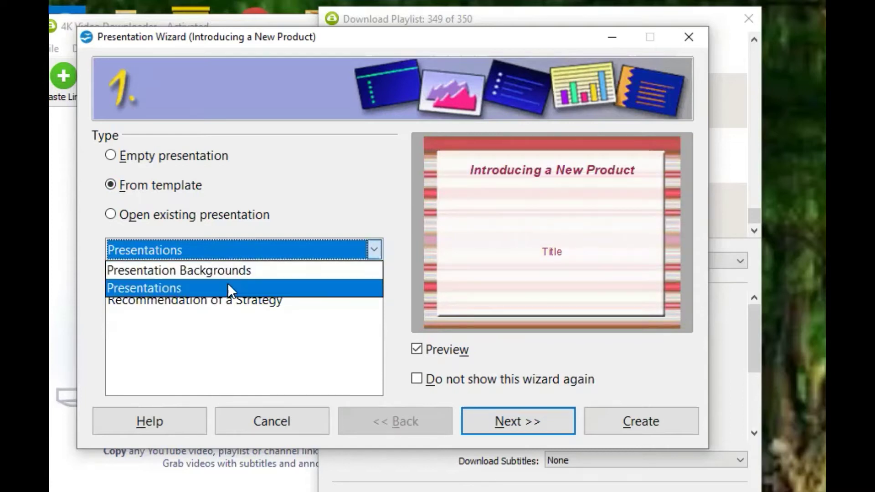
pyautogui.click(228, 272)
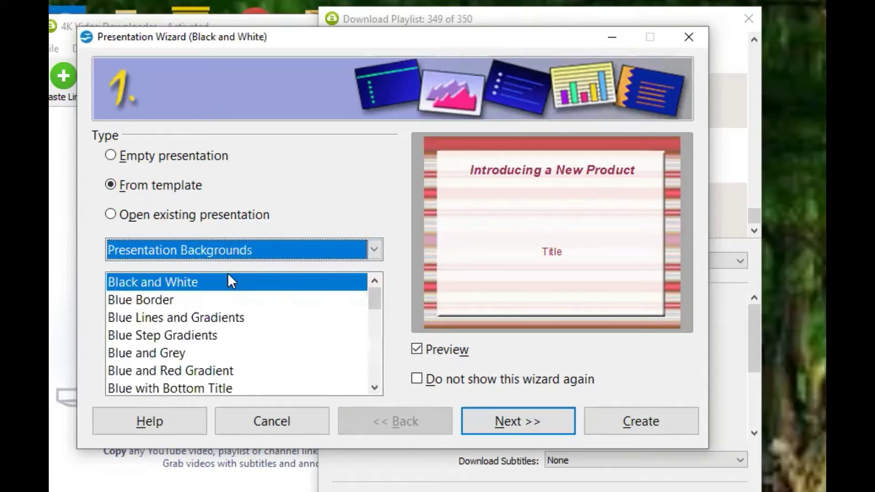
pyautogui.click(166, 302)
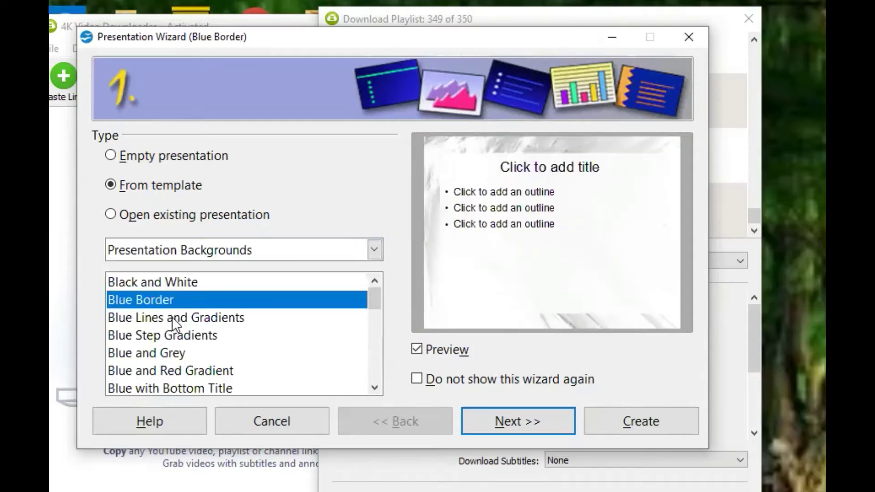
pyautogui.click(173, 319)
pyautogui.click(177, 337)
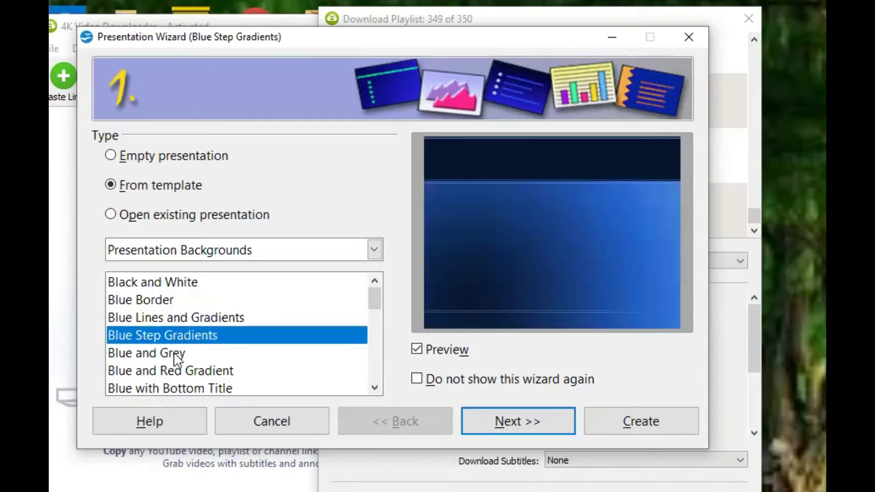
pyautogui.click(175, 354)
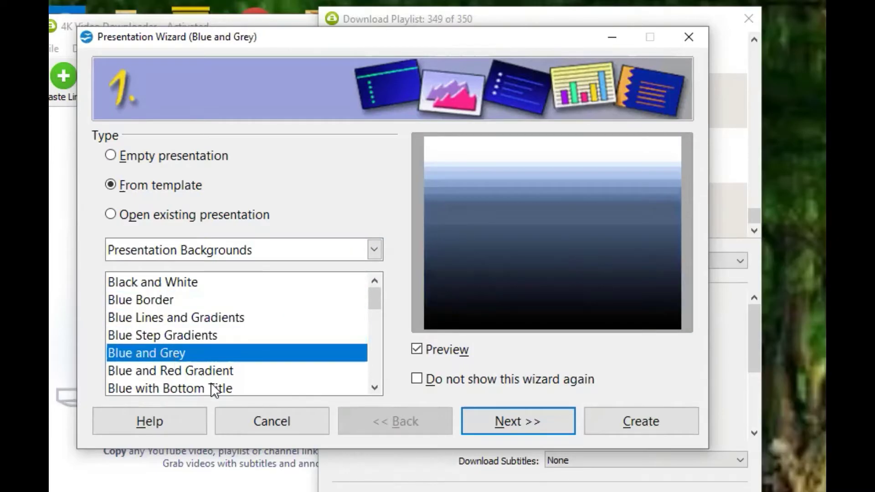
pyautogui.scroll(-2, 336, 367)
pyautogui.click(171, 370)
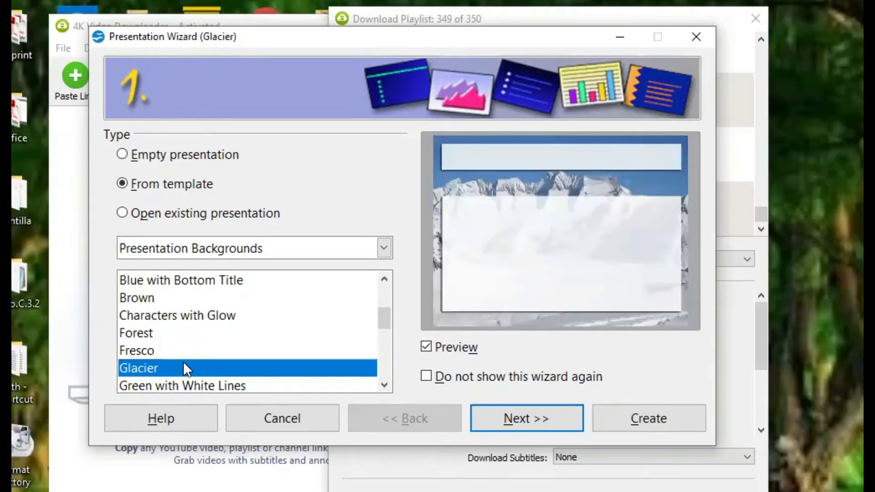
pyautogui.click(180, 333)
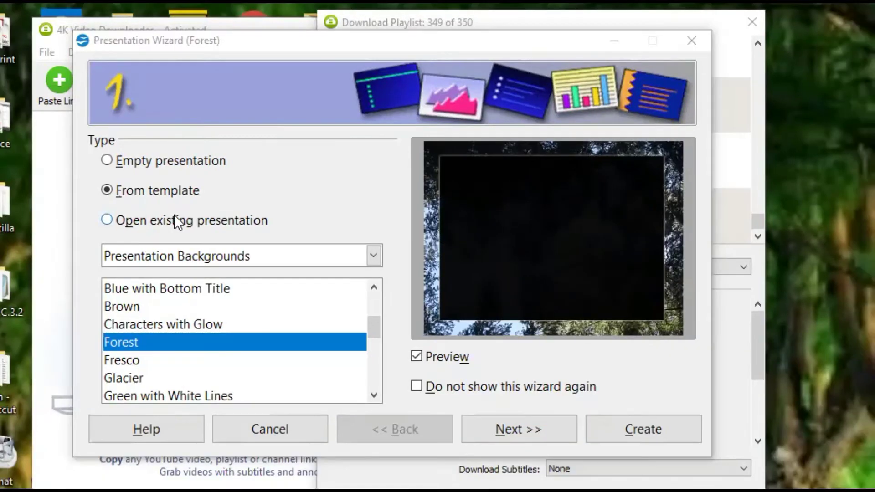
pyautogui.press('Up')
pyautogui.press('Up')
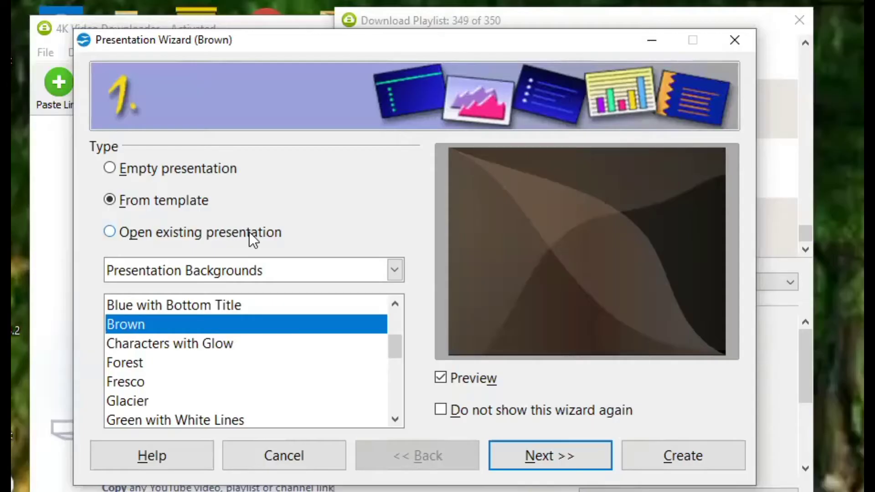
# Start with an empty presentation, preview a few blue backgrounds, and choose the <Original> slide design for it
pyautogui.click(215, 168)
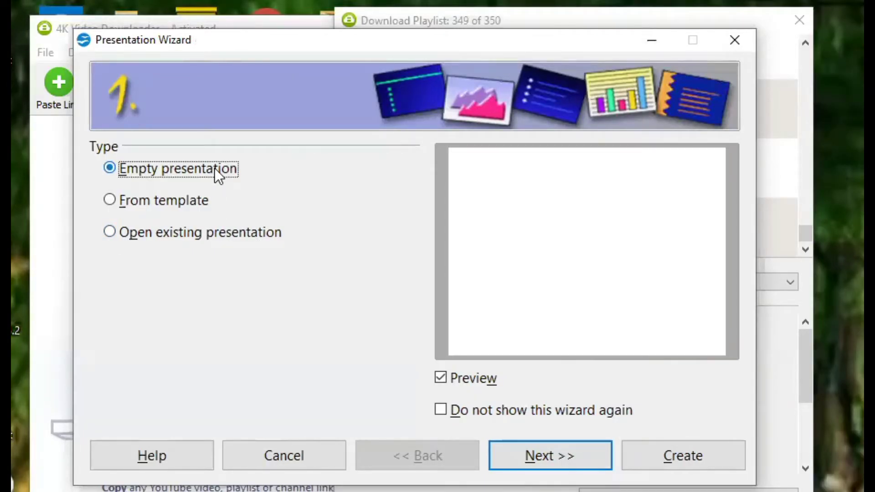
pyautogui.click(583, 449)
pyautogui.click(236, 175)
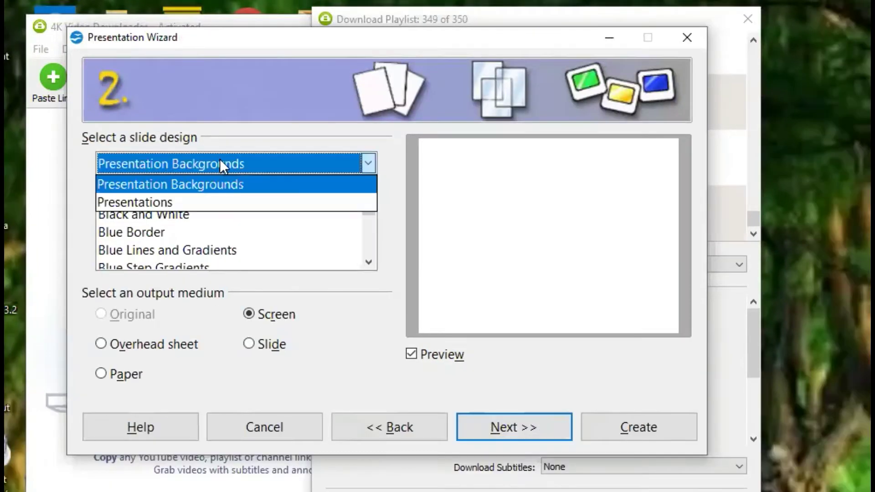
pyautogui.click(220, 164)
pyautogui.click(173, 213)
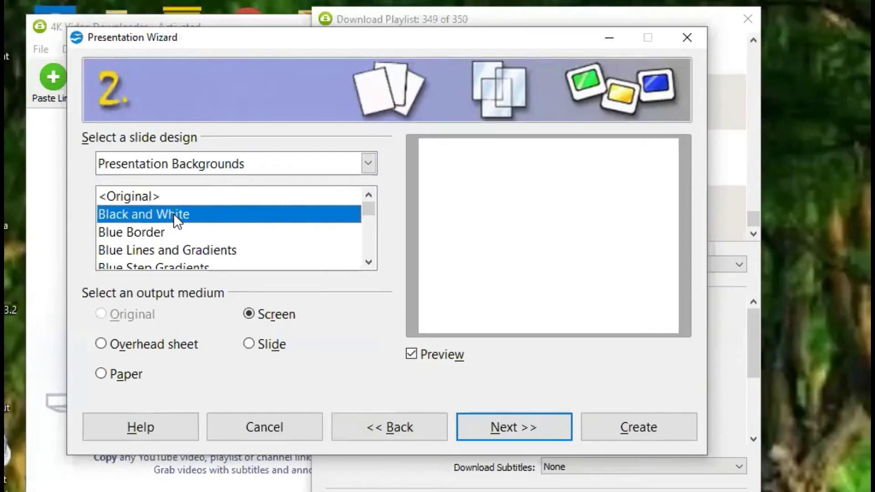
pyautogui.click(144, 230)
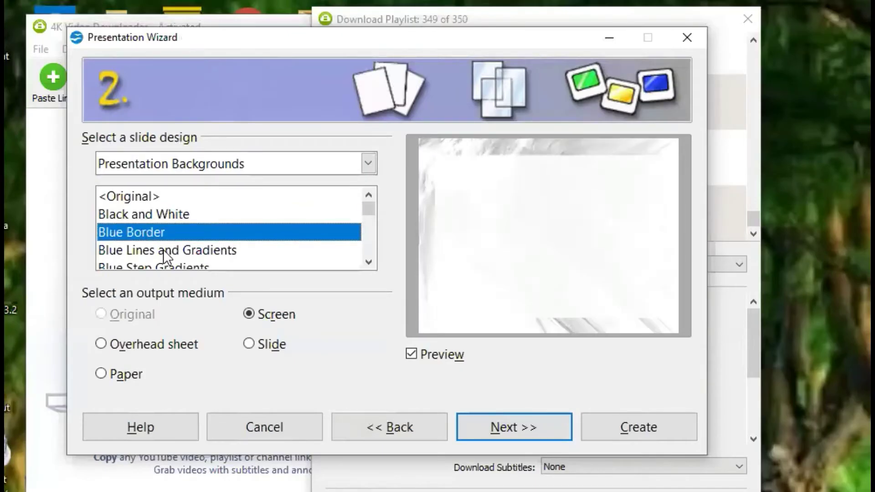
pyautogui.click(161, 250)
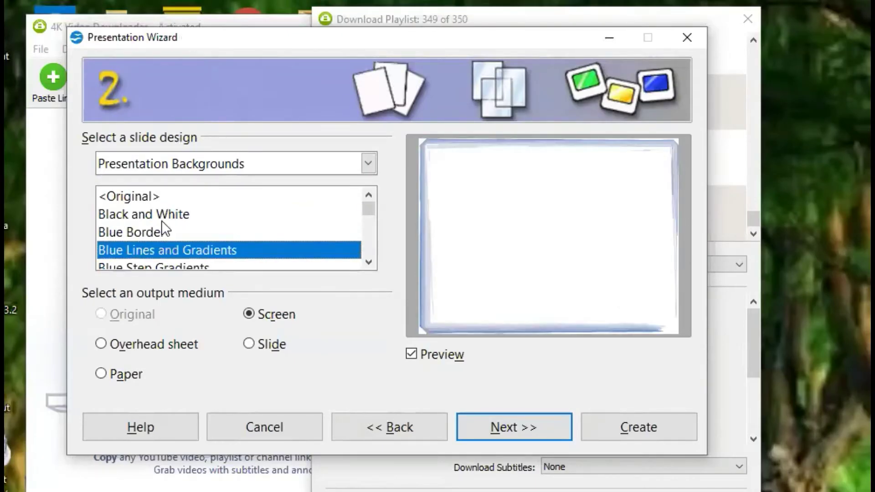
pyautogui.click(146, 197)
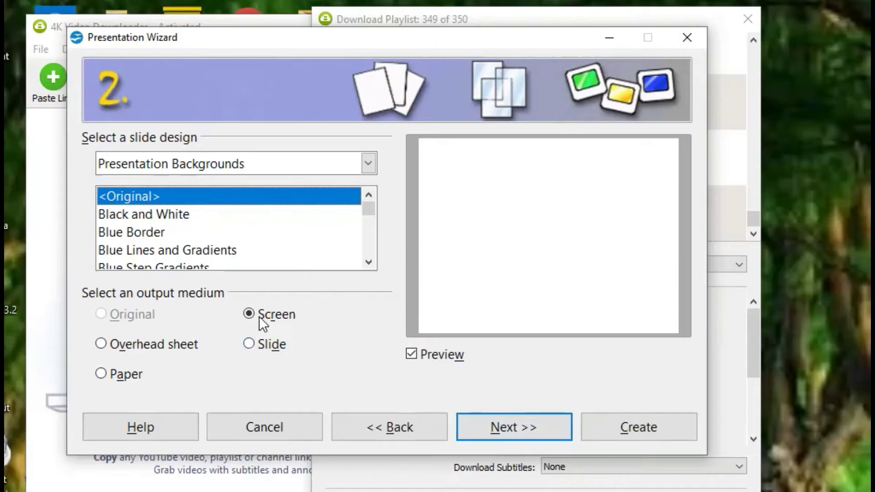
pyautogui.click(543, 426)
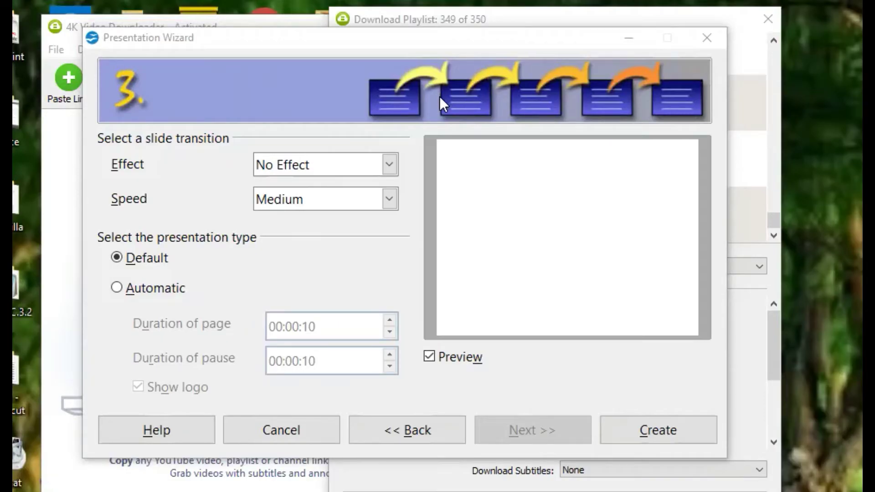
# Try the Wipe Up slide transition, then set the effect to Wipe Right at Medium speed
pyautogui.click(373, 168)
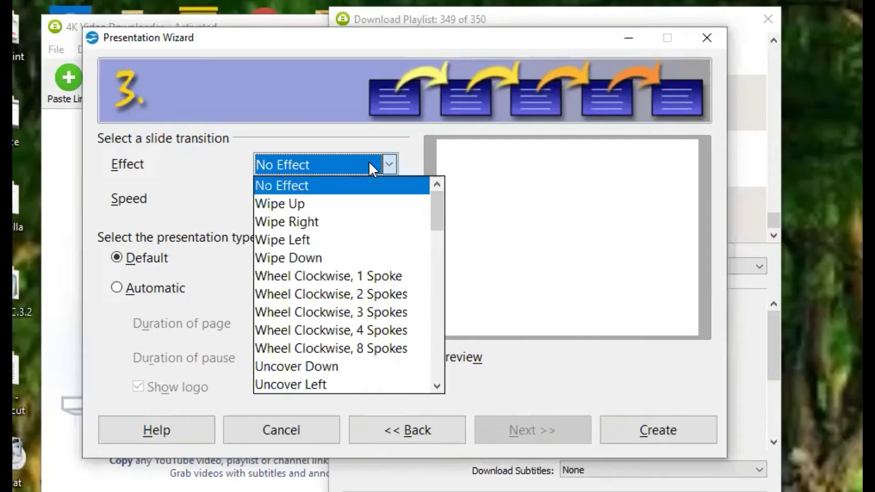
pyautogui.click(354, 208)
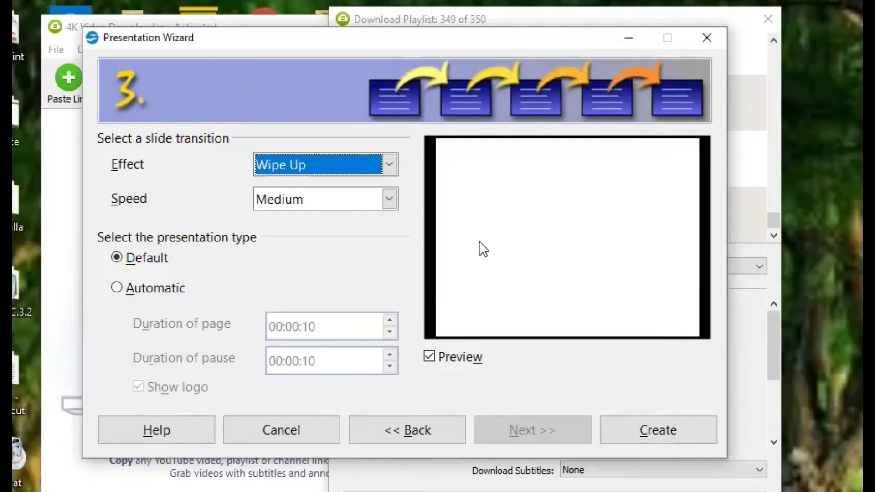
pyautogui.click(389, 165)
pyautogui.click(336, 205)
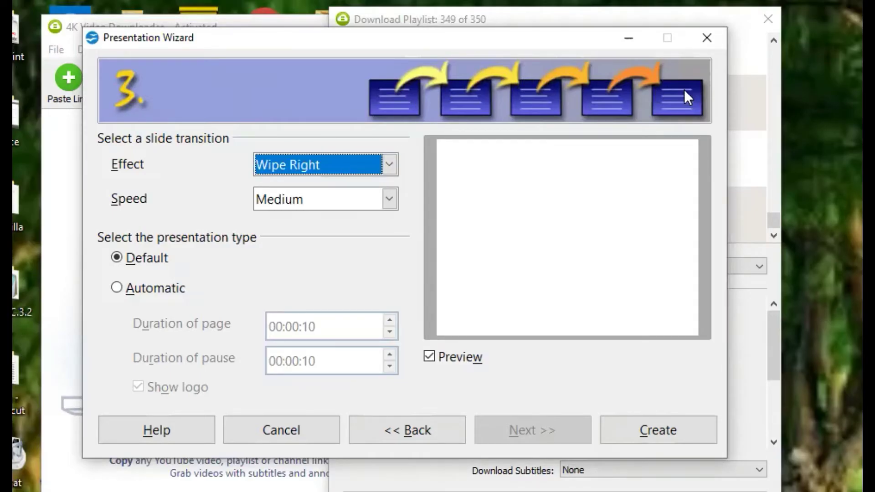
pyautogui.click(307, 190)
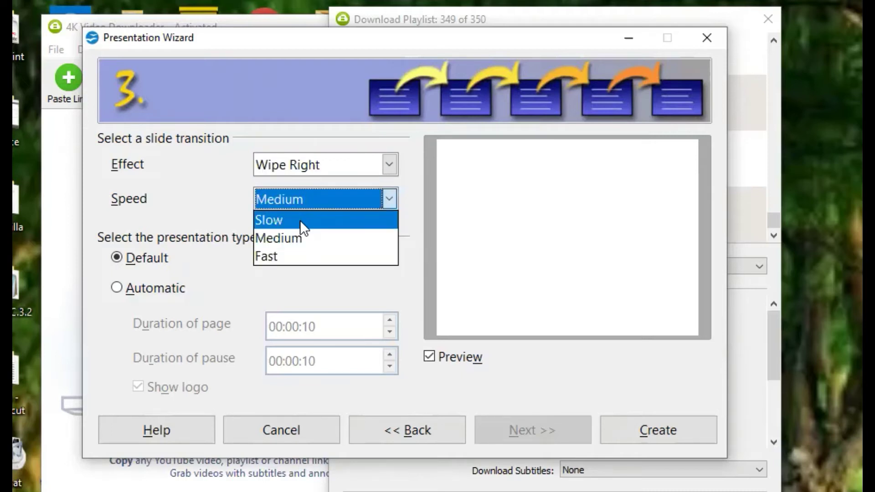
pyautogui.click(303, 245)
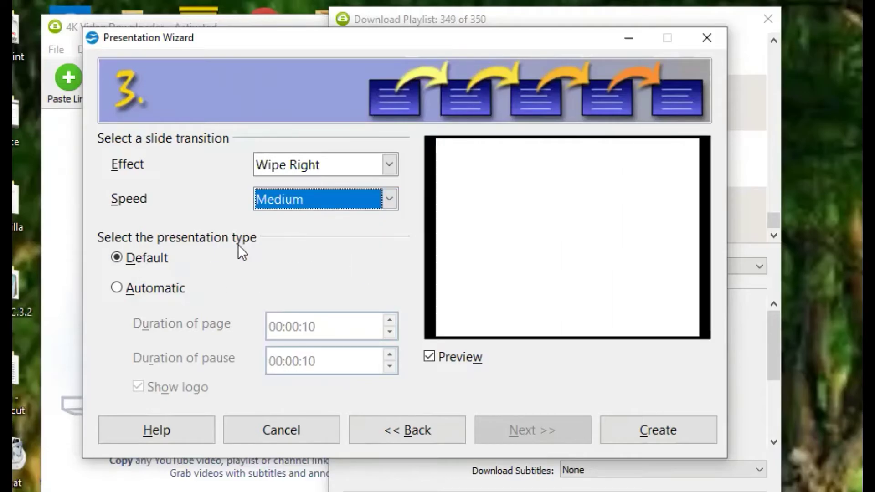
# Look at the Automatic timing options, select the Default presentation type, and create the presentation
pyautogui.click(154, 292)
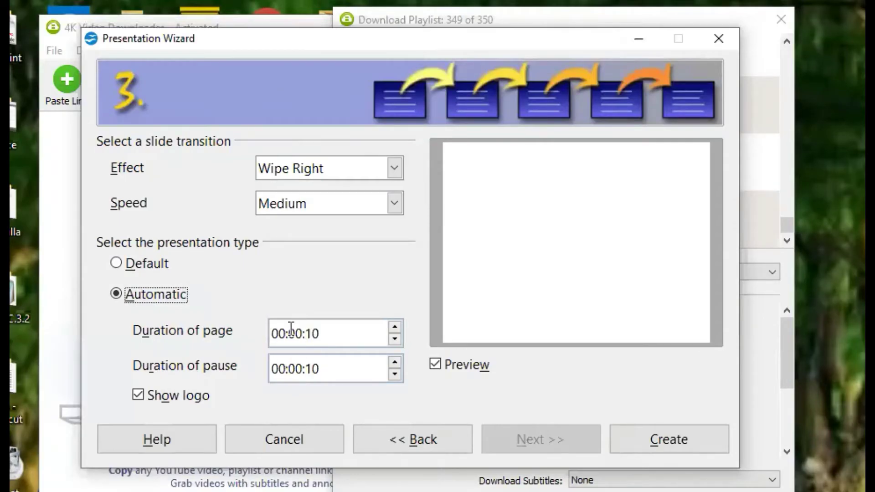
pyautogui.click(158, 265)
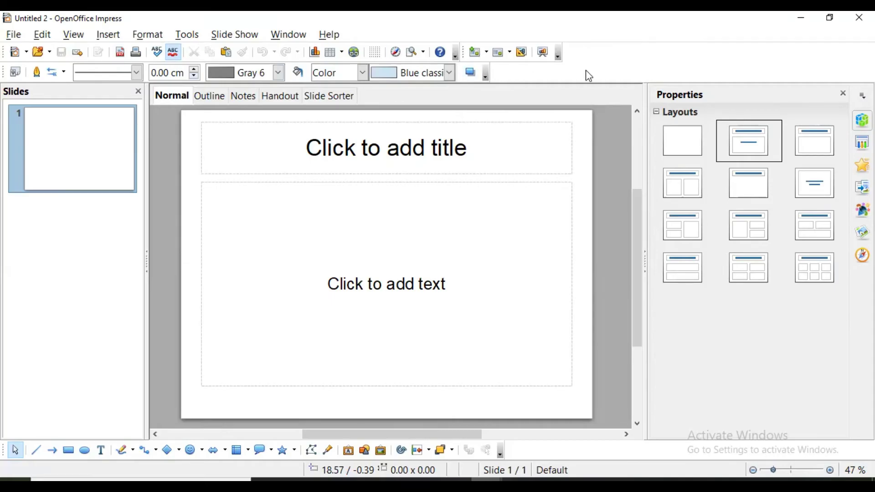
pyautogui.moveTo(12, 72); pyautogui.dragTo(349, 48)
pyautogui.moveTo(570, 52); pyautogui.dragTo(15, 68)
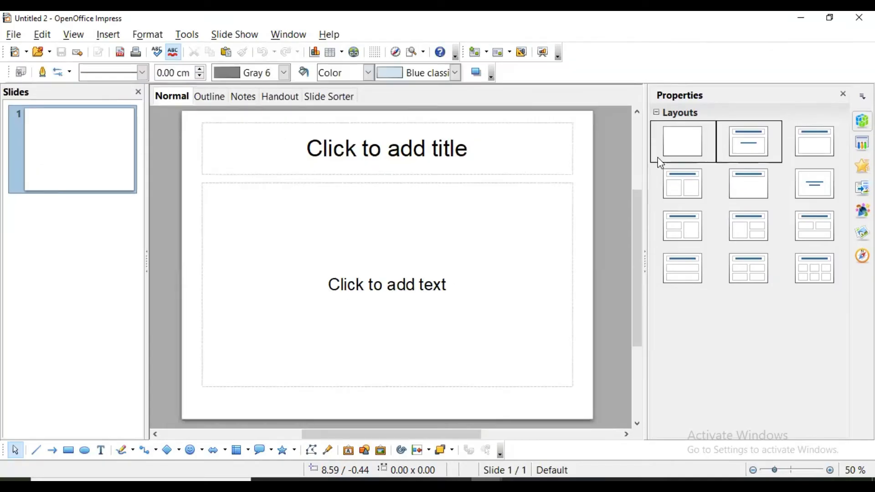
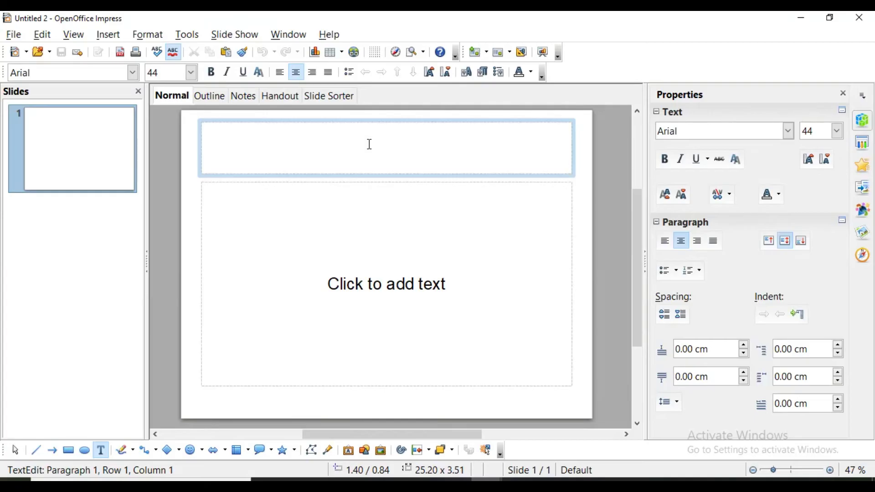
# Enter "Introduction to Presentation" as the title of the first slide
pyautogui.write('Introduction to Presentation')
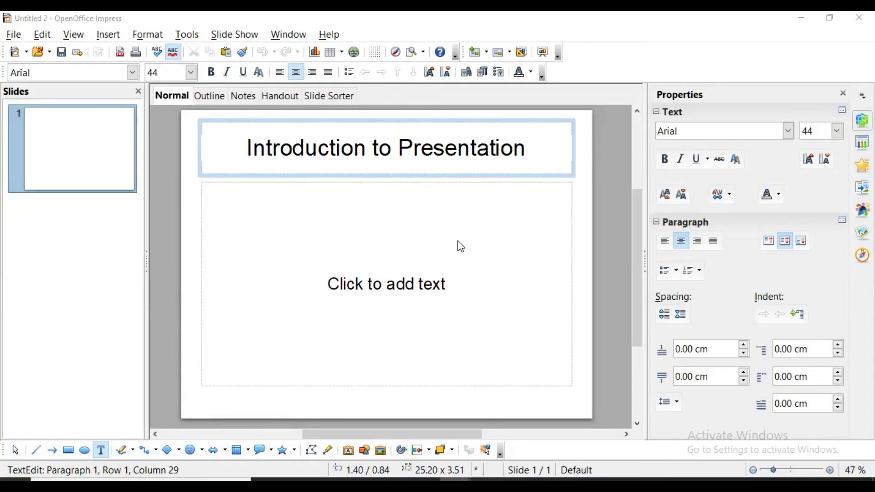
pyautogui.click(404, 149)
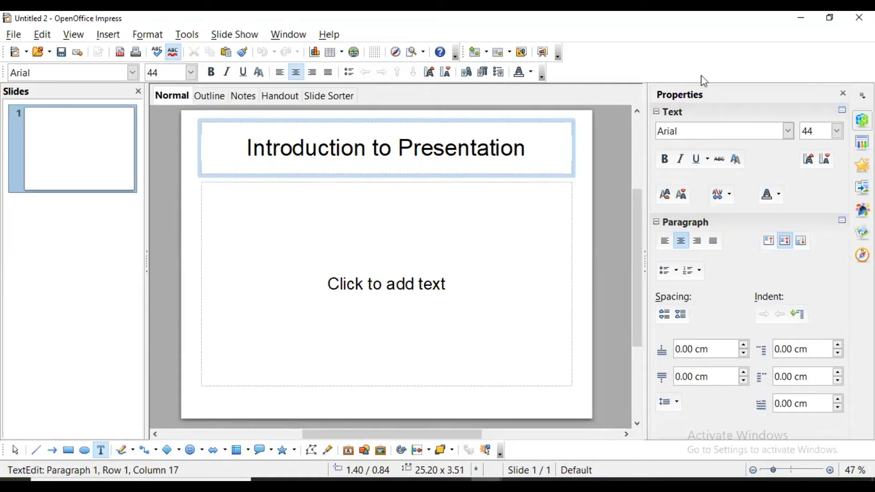
# Try Baskerville Old Face and Arimo on the slide title, then set its font to Blackadder ITC
pyautogui.moveTo(526, 146); pyautogui.dragTo(247, 148)
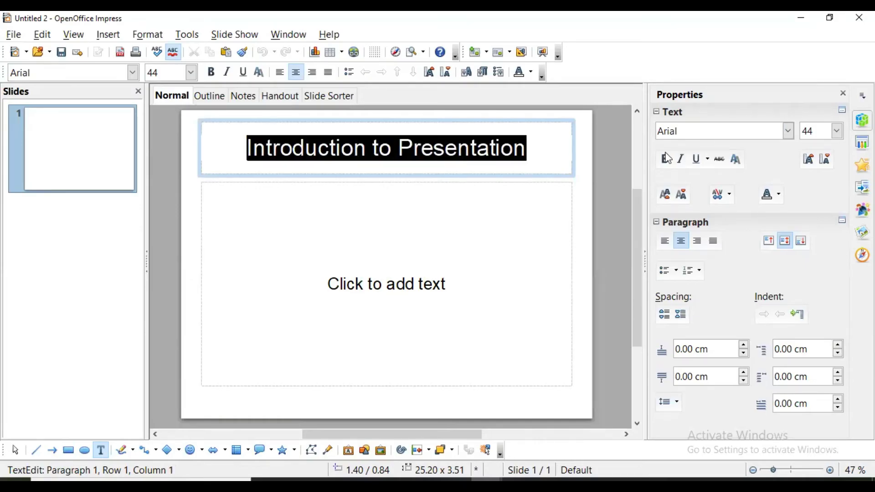
pyautogui.click(788, 133)
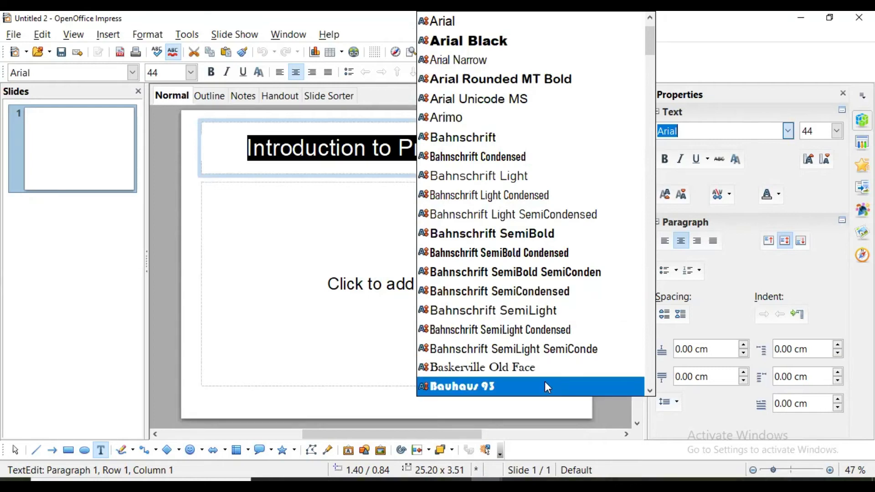
pyautogui.click(546, 367)
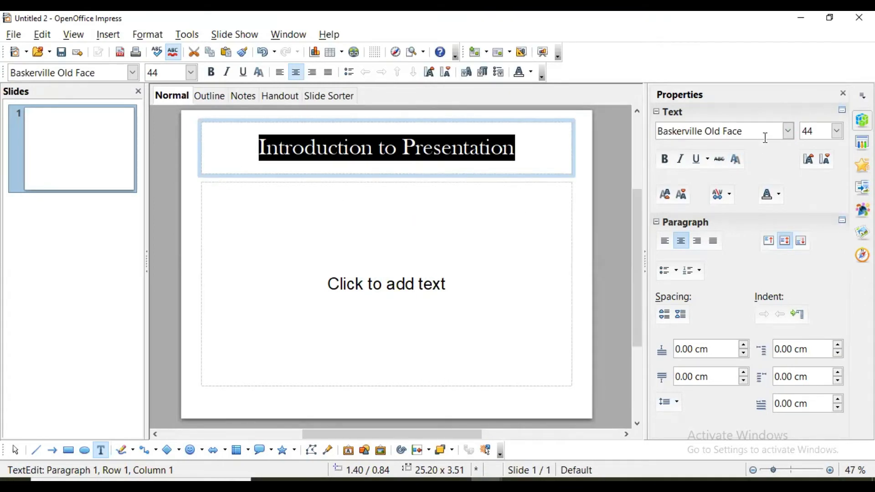
pyautogui.click(788, 132)
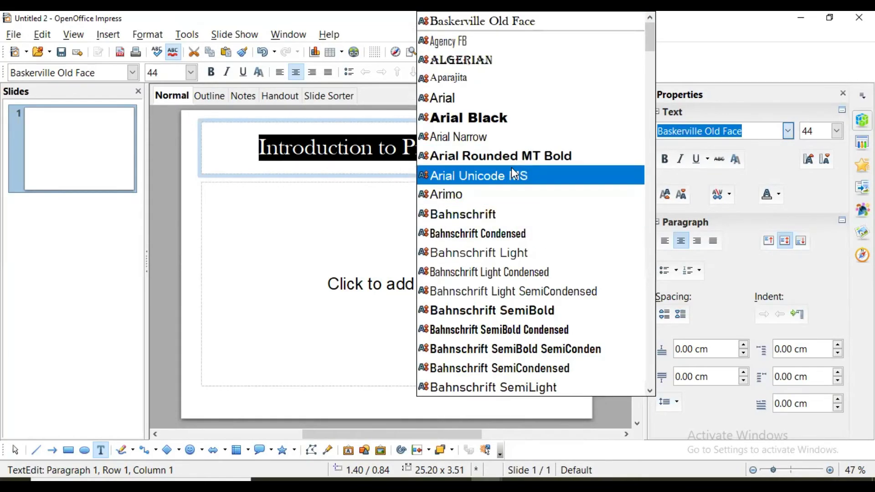
pyautogui.click(516, 195)
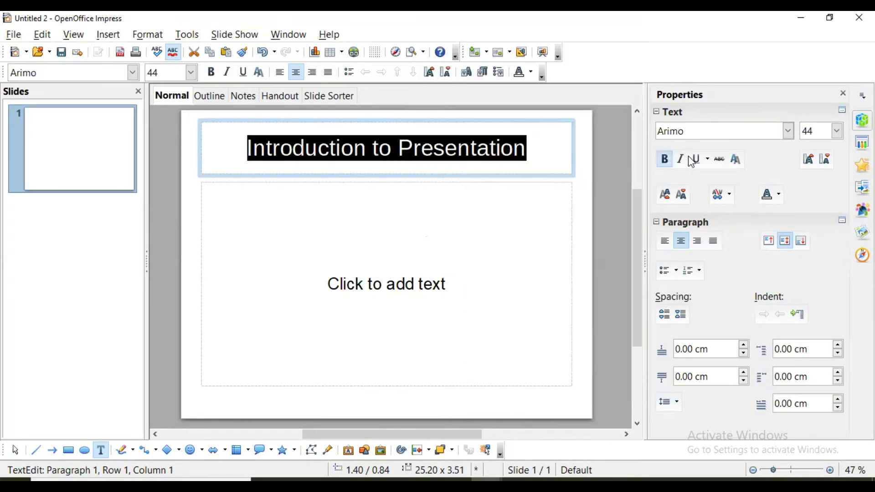
pyautogui.click(789, 132)
pyautogui.scroll(-4, 505, 331)
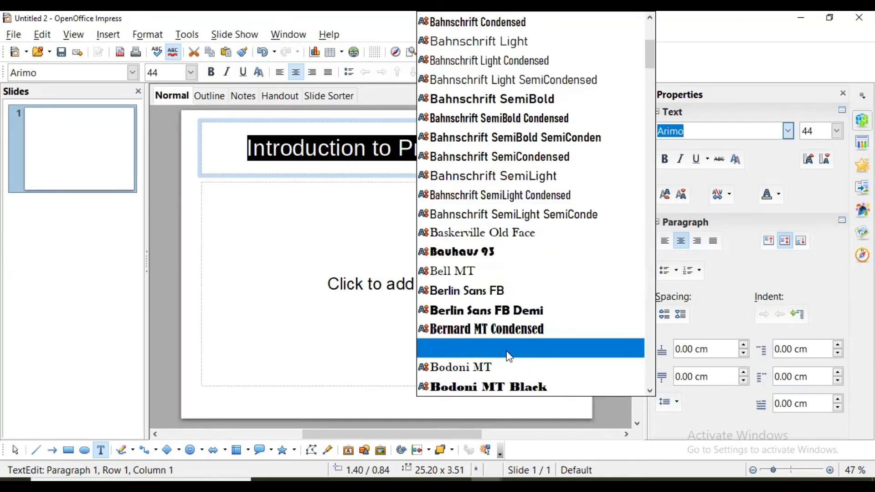
pyautogui.click(506, 348)
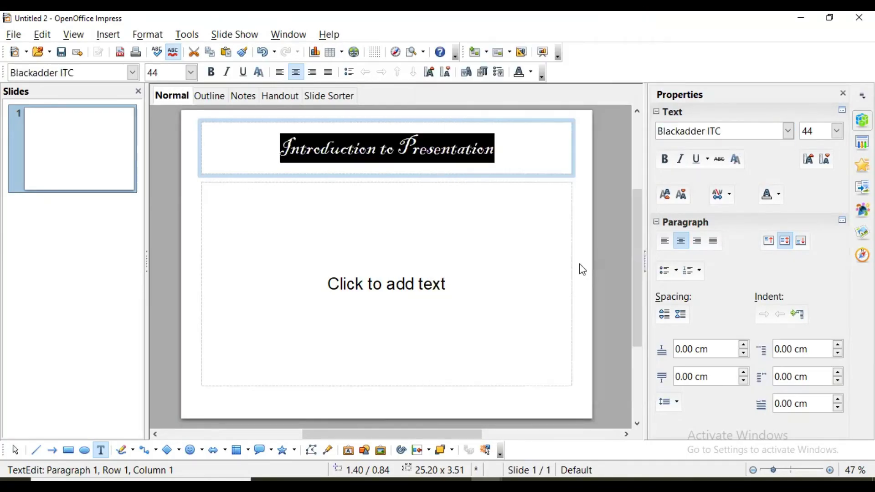
pyautogui.click(553, 157)
pyautogui.click(442, 148)
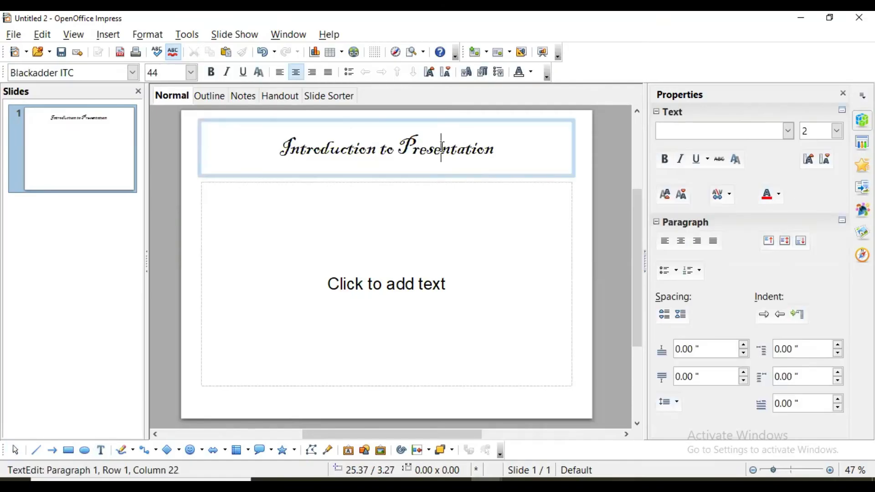
# Try font sizes 150 and 21 on the title word "Presentation", then set its size to 48
pyautogui.click(837, 132)
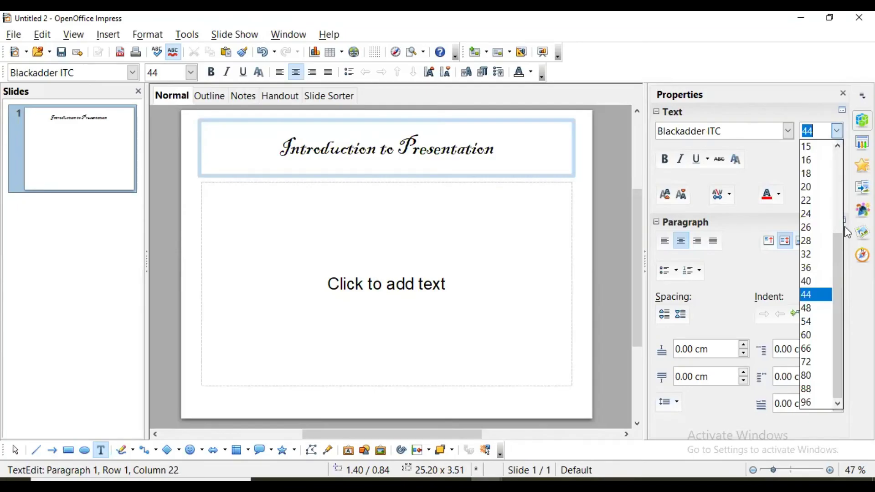
pyautogui.moveTo(845, 238); pyautogui.dragTo(845, 263)
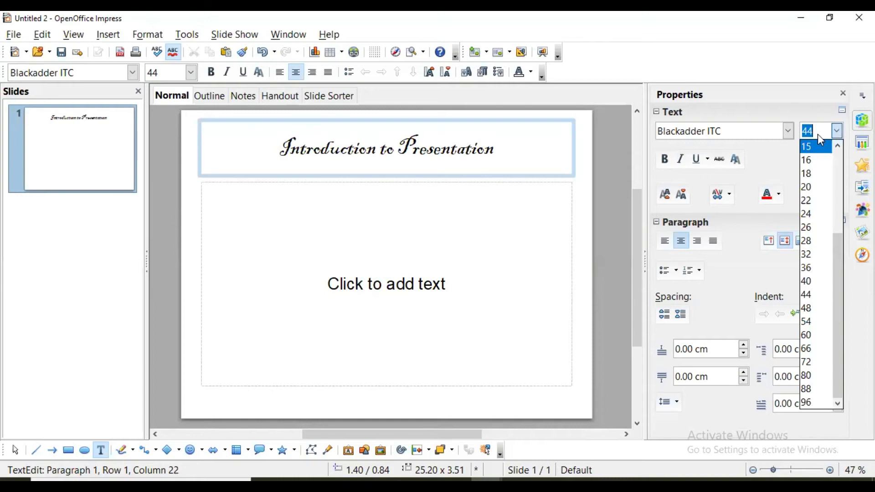
pyautogui.write('150')
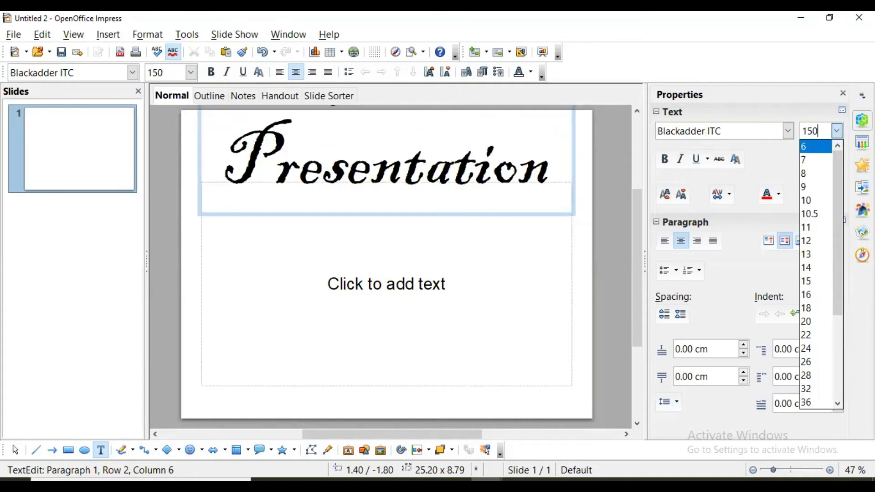
pyautogui.moveTo(838, 256); pyautogui.dragTo(842, 356)
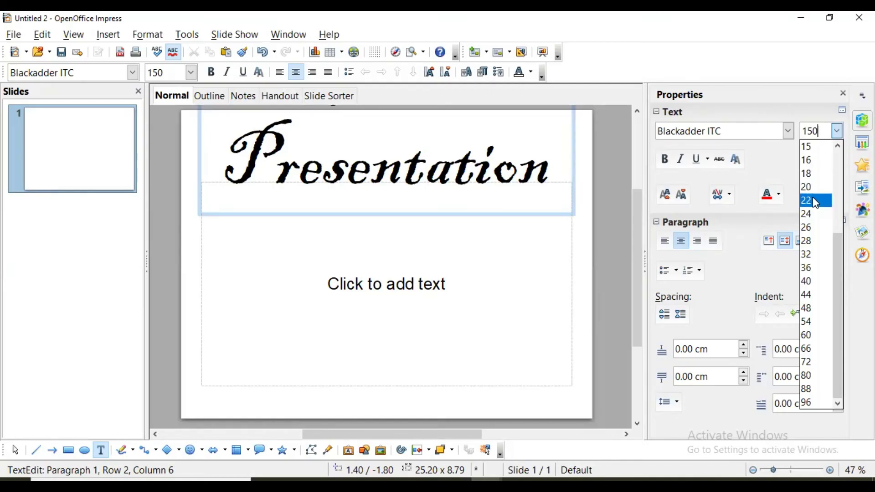
pyautogui.press('BackSpace')
pyautogui.press('BackSpace')
pyautogui.press('BackSpace')
pyautogui.write('21')
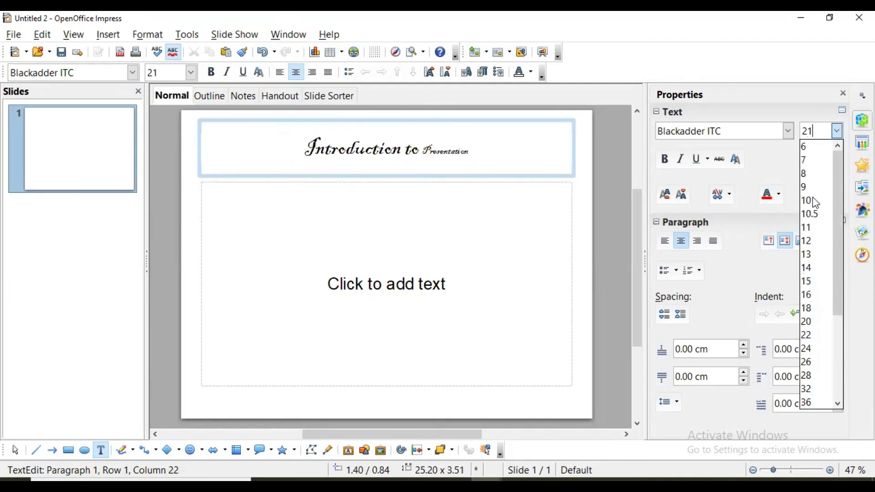
pyautogui.scroll(-3, 815, 202)
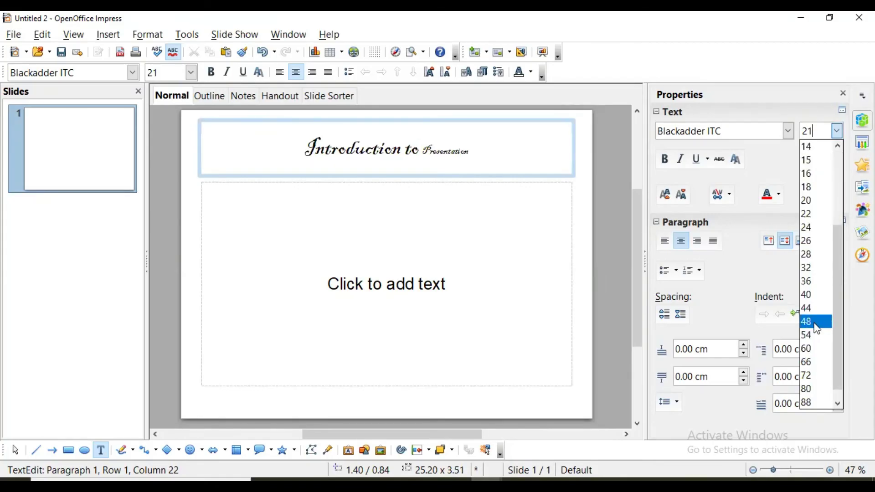
pyautogui.click(815, 322)
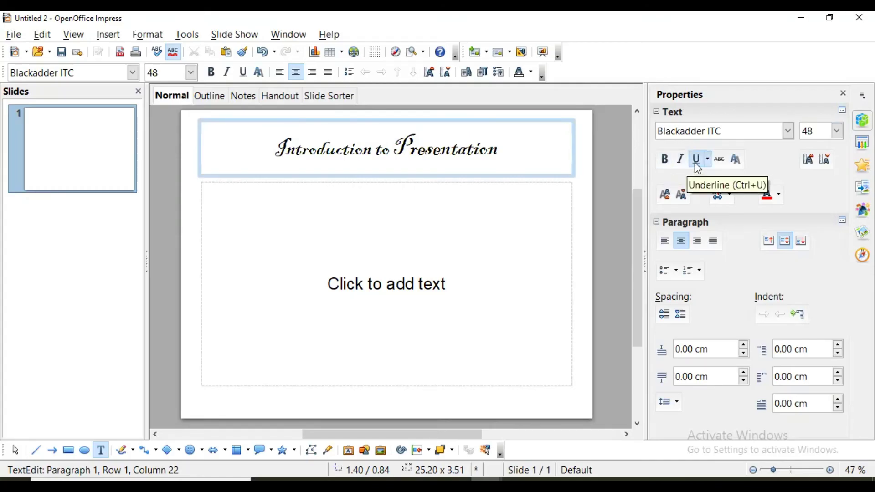
# Try a bold dotted underline on only the title word "Presentation", then undo it
pyautogui.click(708, 164)
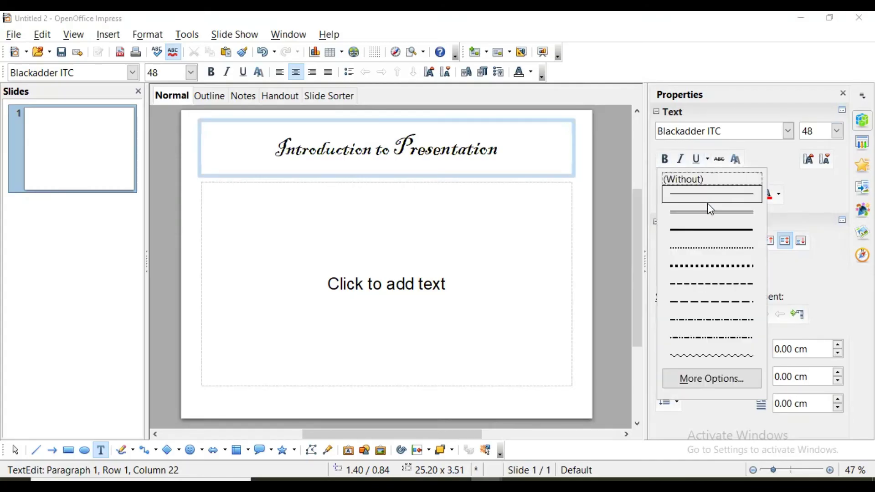
pyautogui.click(711, 272)
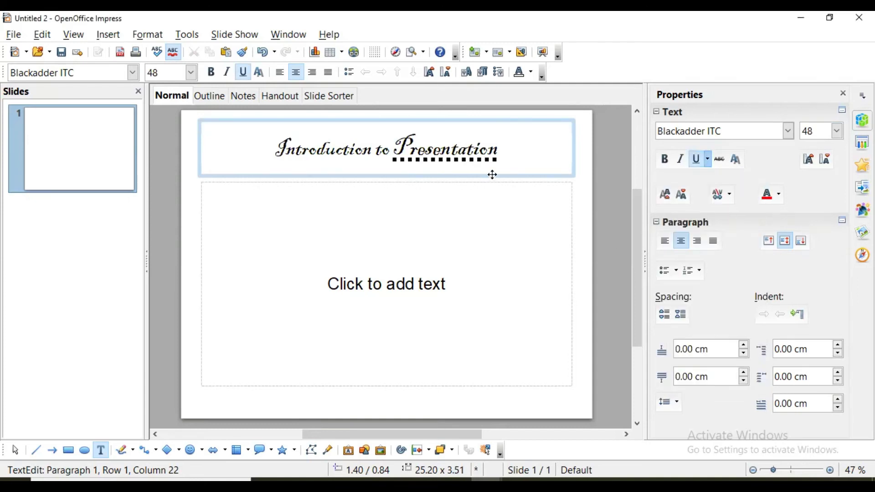
pyautogui.hotkey('ctrl', 'z')
# Underline the whole slide title with the bold dotted line style
pyautogui.moveTo(505, 155); pyautogui.dragTo(276, 157)
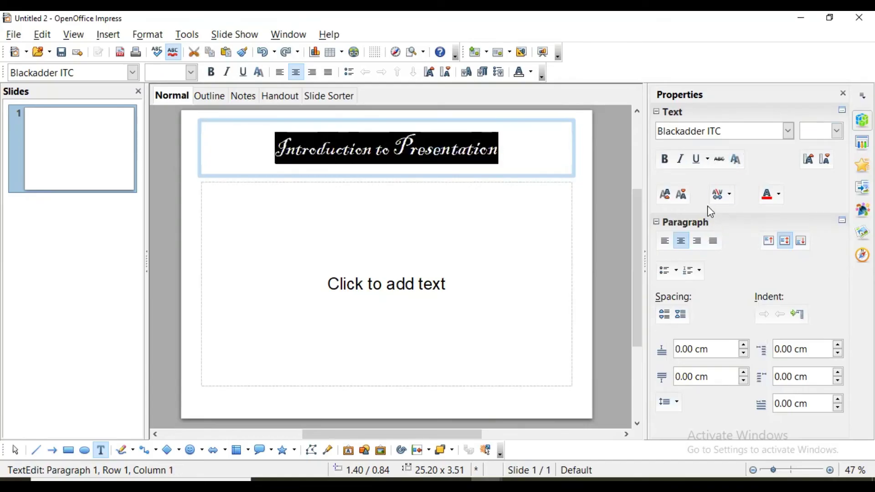
pyautogui.click(708, 160)
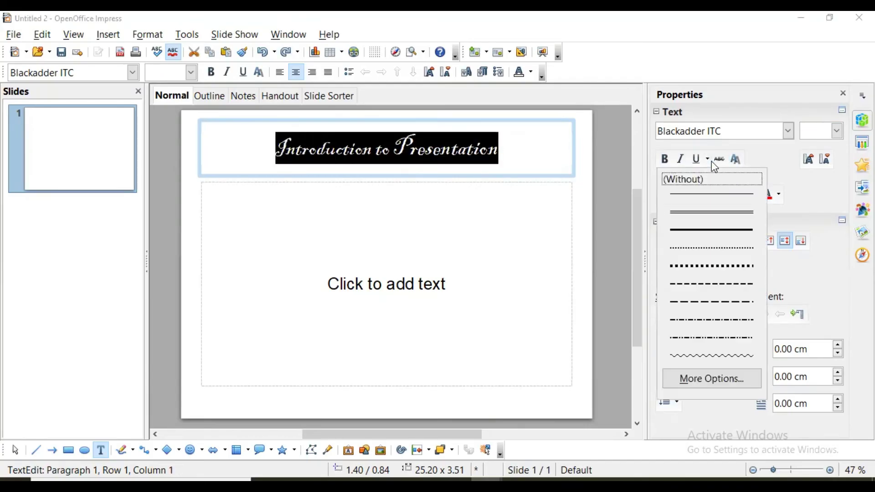
pyautogui.click(732, 274)
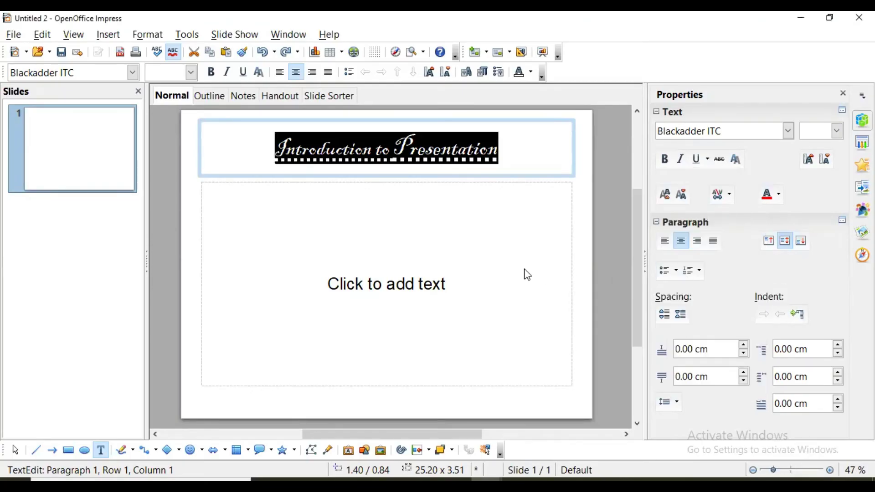
pyautogui.click(616, 246)
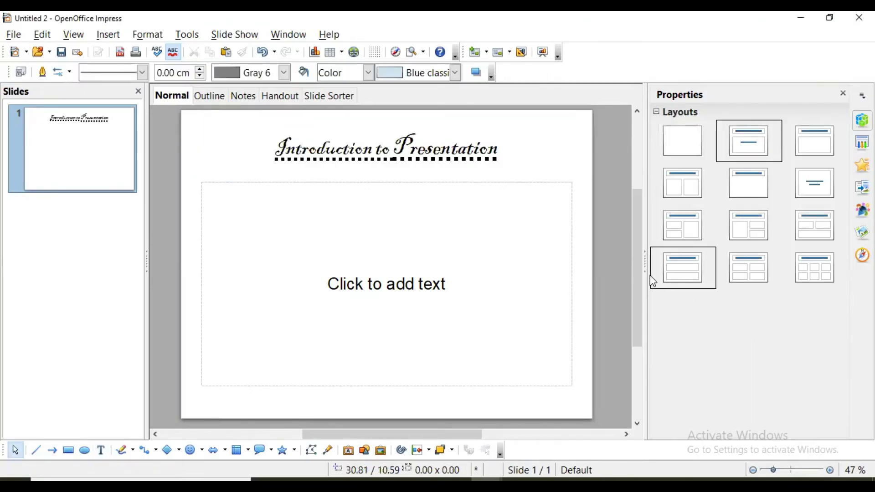
# Try strikethrough on the whole slide title, then remove it
pyautogui.click(432, 157)
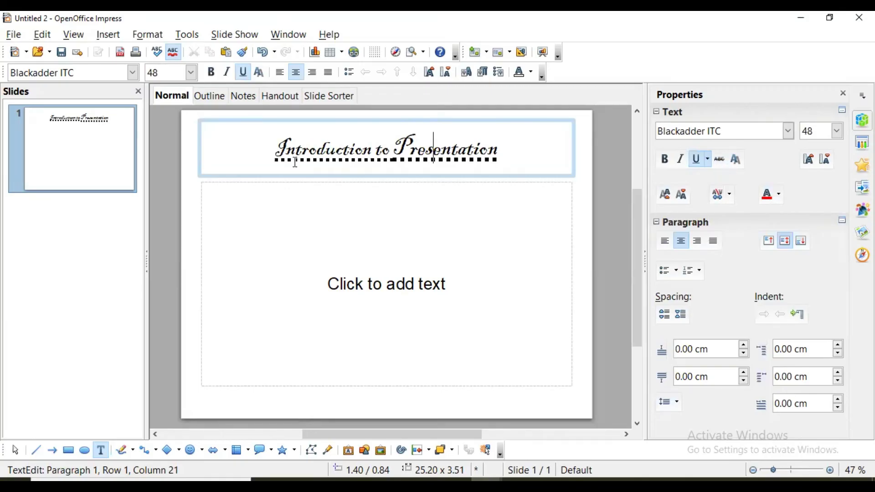
pyautogui.moveTo(276, 148); pyautogui.dragTo(533, 150)
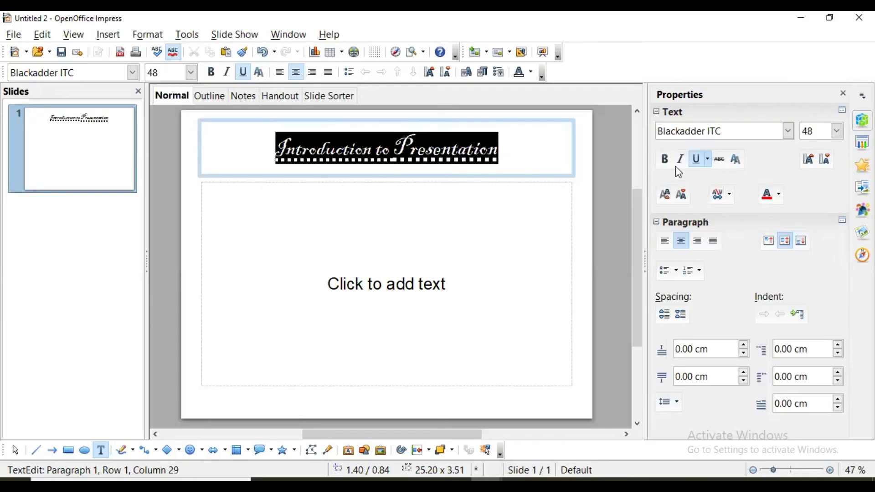
pyautogui.click(720, 159)
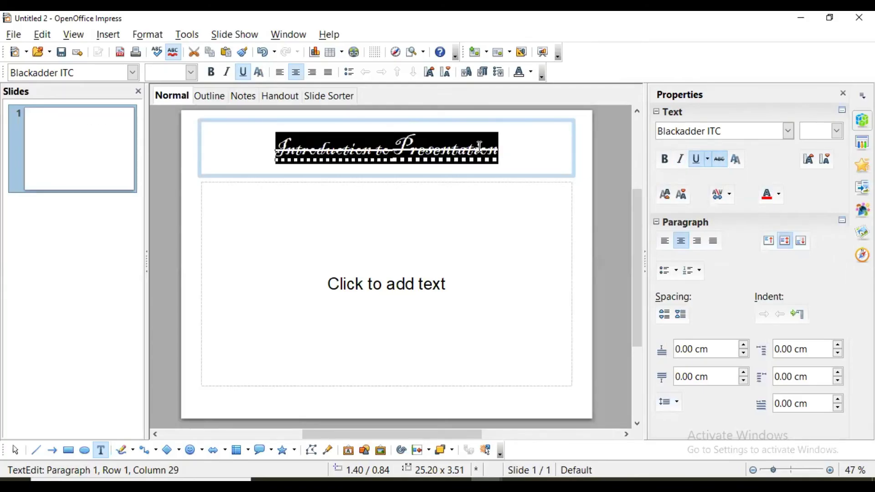
pyautogui.click(498, 148)
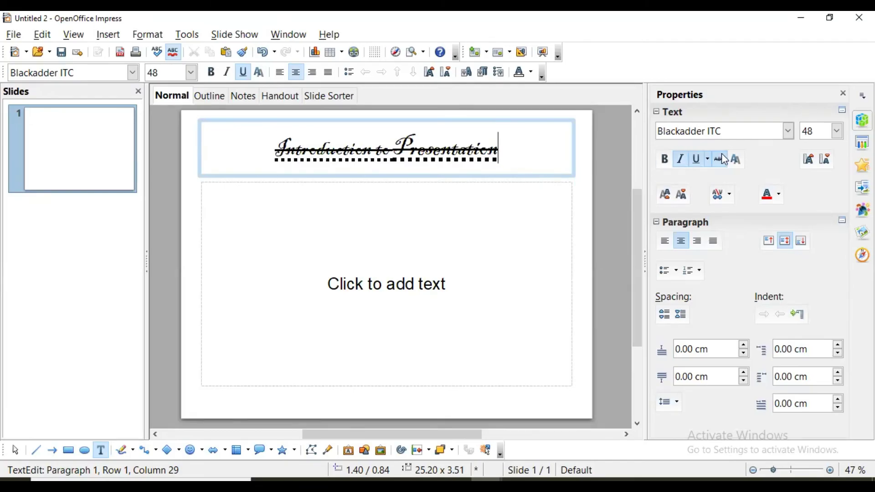
pyautogui.hotkey('shift', 'Home')
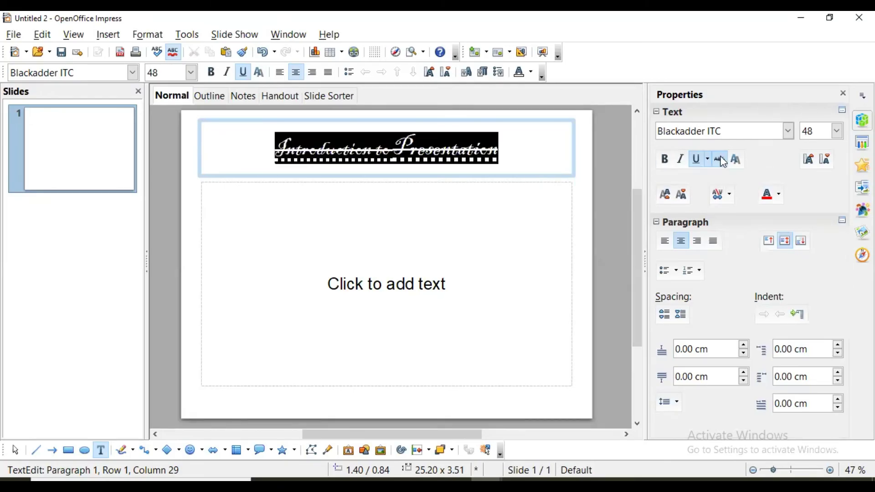
pyautogui.click(724, 162)
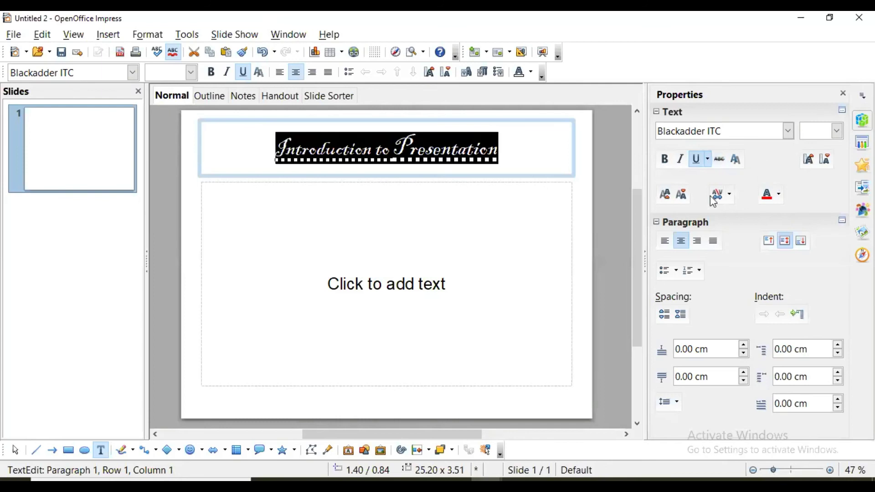
# Apply the shadow effect to the whole slide title
pyautogui.click(731, 166)
pyautogui.click(447, 175)
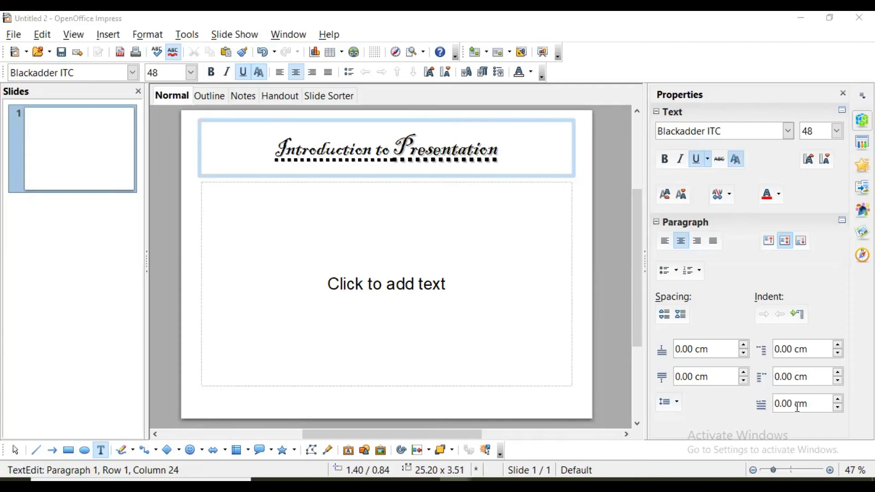
pyautogui.click(831, 472)
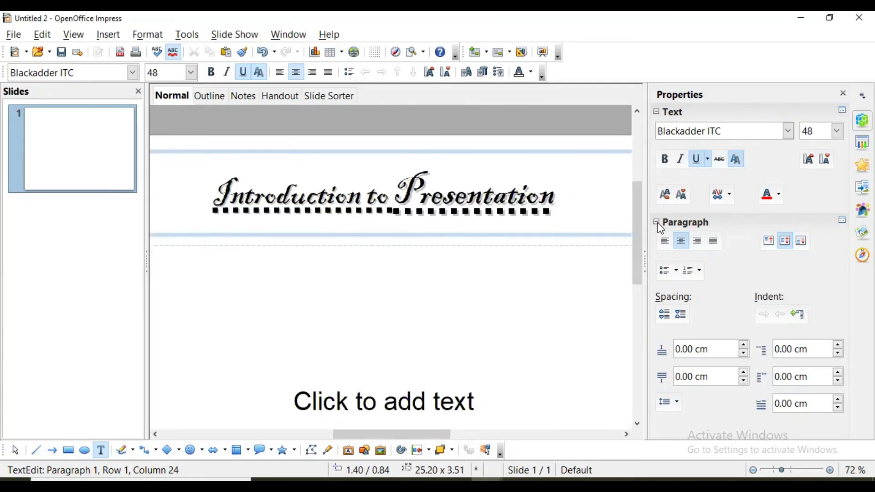
# Increase the whole title's font size by three increments, reduce it by two, then increase it once more
pyautogui.click(565, 195)
pyautogui.moveTo(556, 196); pyautogui.dragTo(212, 208)
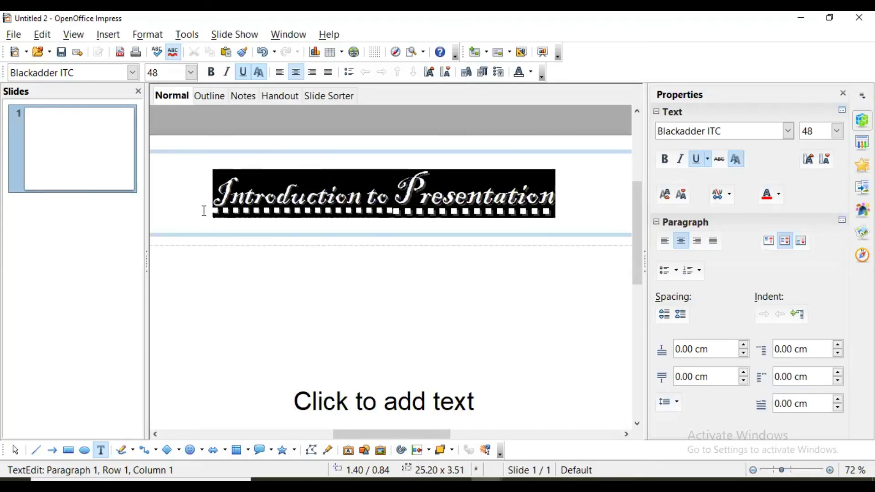
pyautogui.click(813, 162)
pyautogui.click(813, 162)
pyautogui.click(813, 163)
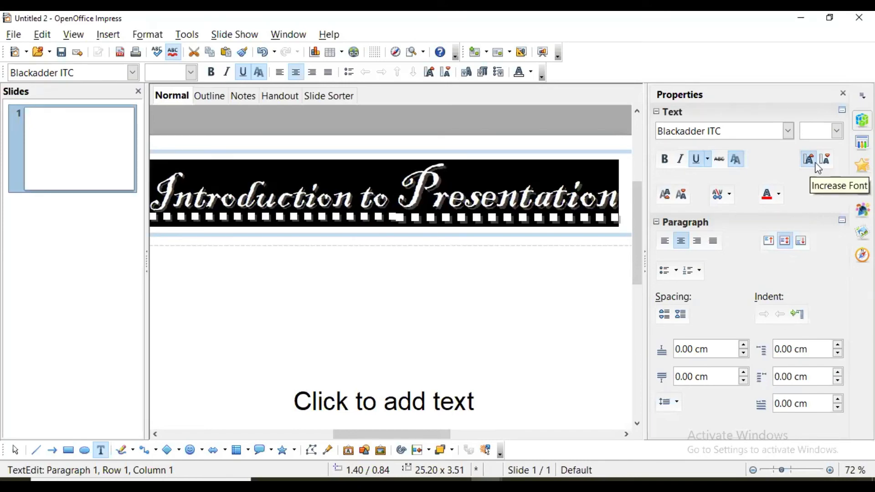
pyautogui.click(829, 163)
pyautogui.click(828, 163)
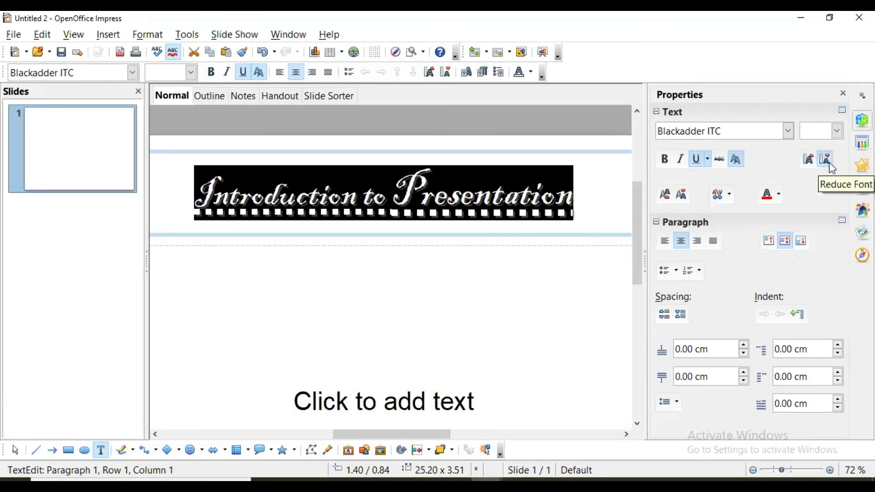
pyautogui.click(805, 163)
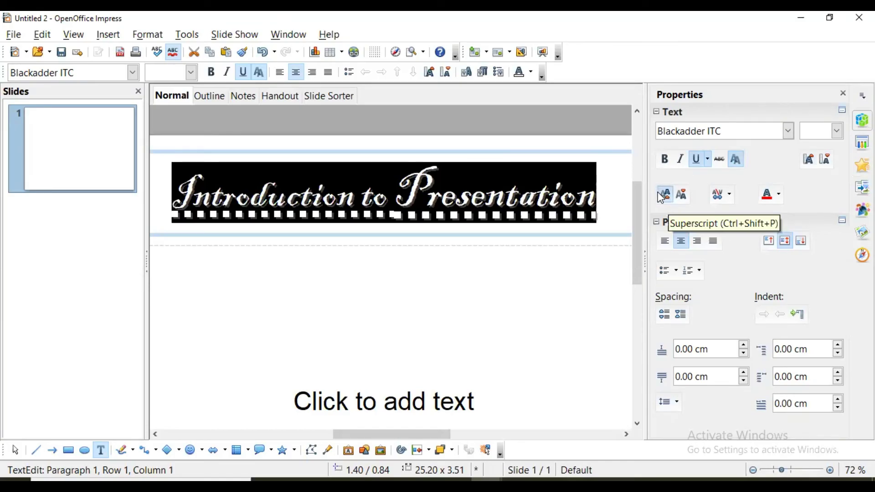
# Enter "x2" in the slide's content placeholder and format the 2 as superscript
pyautogui.click(458, 335)
pyautogui.click(384, 401)
pyautogui.write('S')
pyautogui.press('BackSpace')
pyautogui.write('x2')
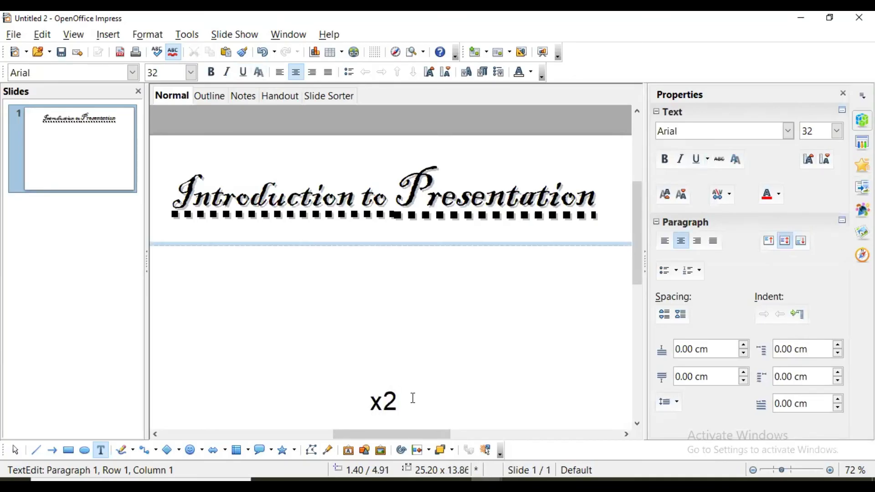
pyautogui.hotkey('shift', 'Left')
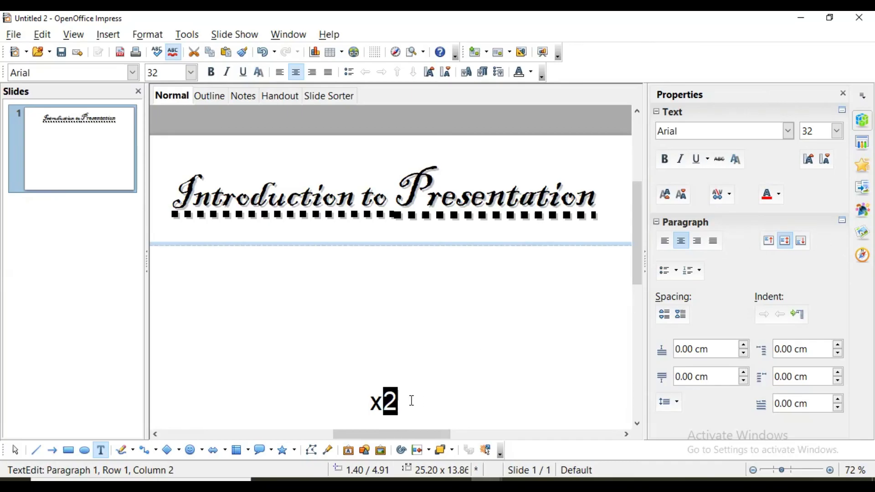
pyautogui.click(661, 196)
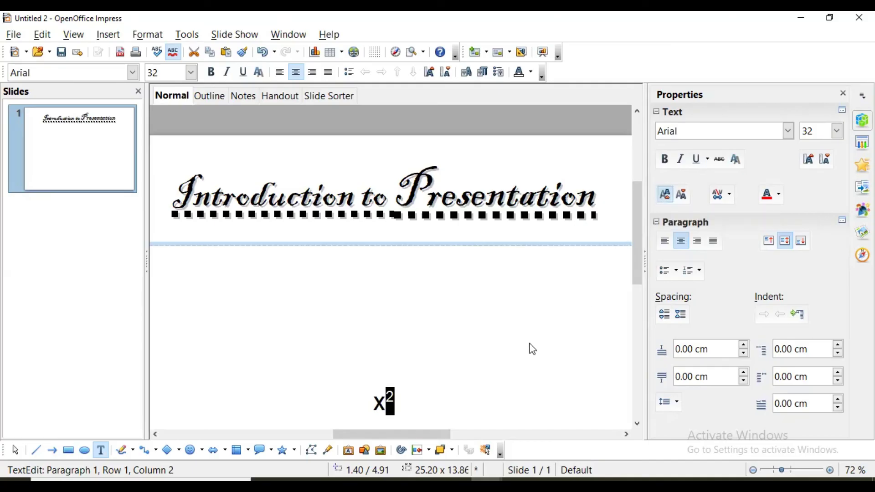
pyautogui.click(477, 394)
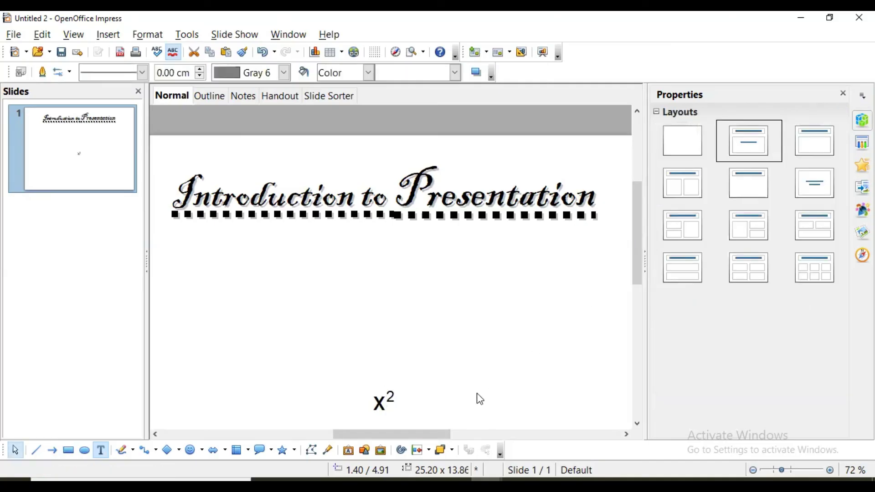
# Add "H2O" on a new line below the x2 text and format its 2 as subscript
pyautogui.click(439, 406)
pyautogui.write('H2')
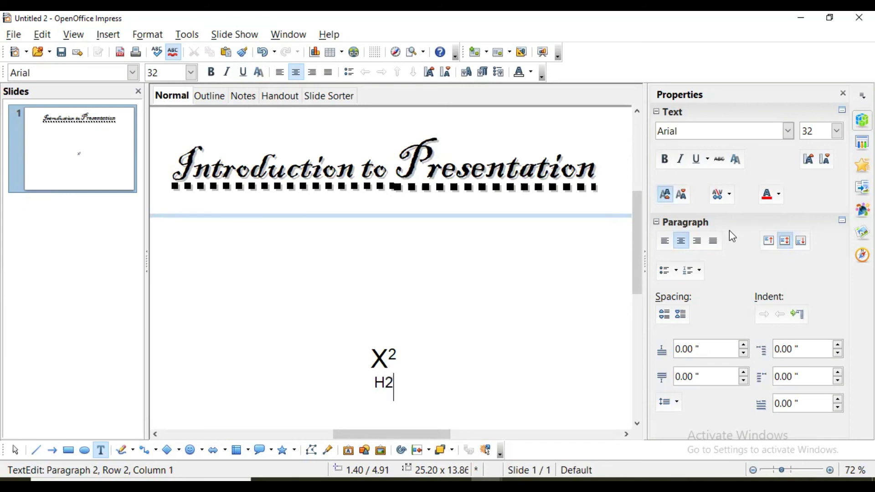
pyautogui.write('O')
pyautogui.hotkey('shift', 'Right')
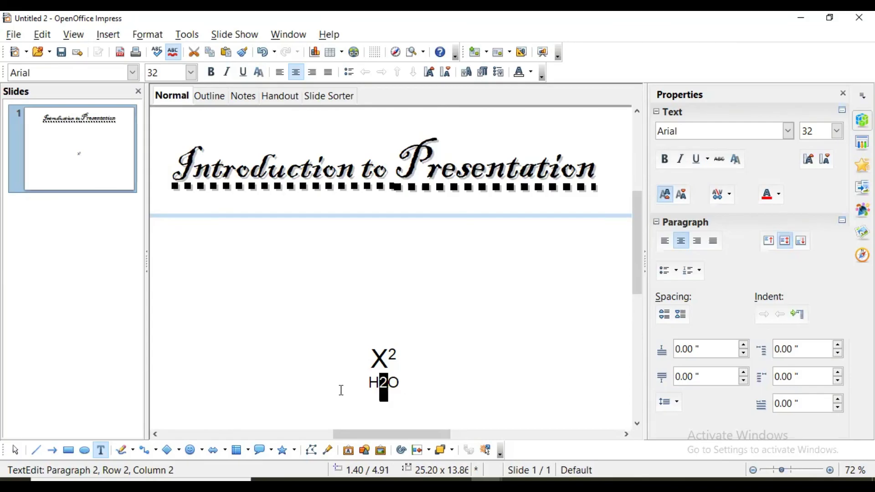
pyautogui.click(685, 205)
pyautogui.click(410, 392)
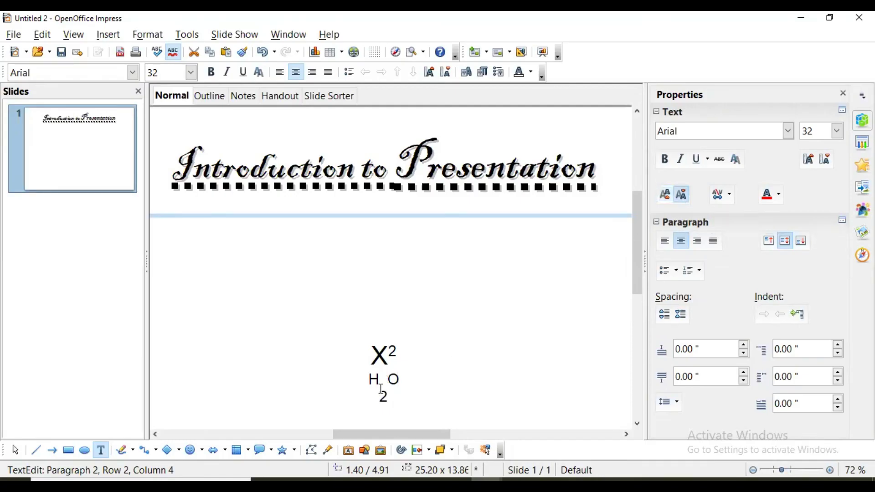
# Set the character spacing of the H2O line to Loose and place the cursor in the slide title
pyautogui.moveTo(375, 385); pyautogui.dragTo(408, 384)
pyautogui.click(638, 354)
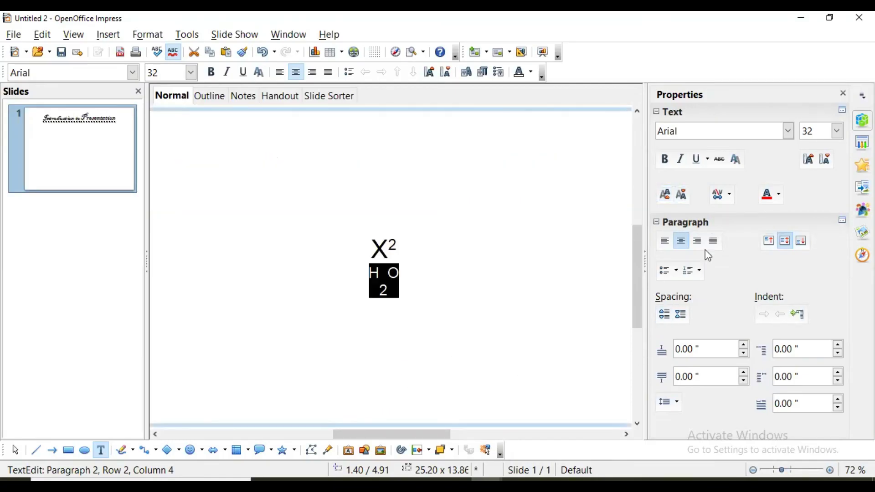
pyautogui.click(731, 194)
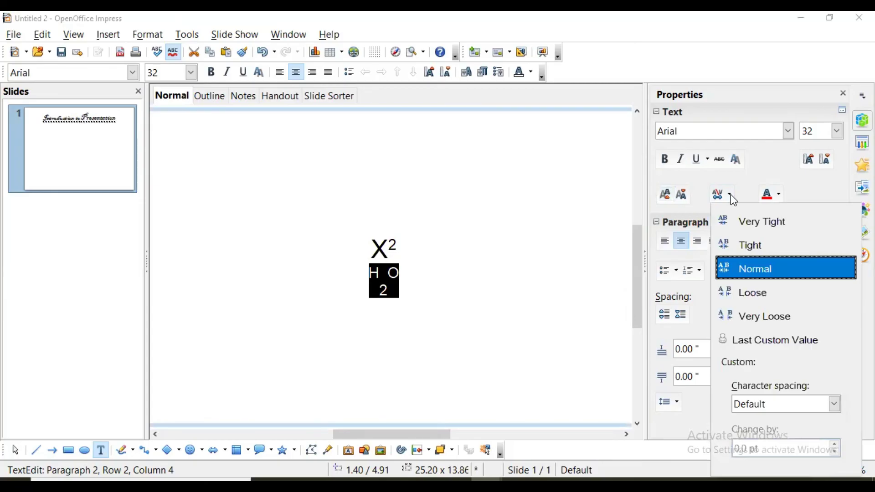
pyautogui.click(750, 292)
pyautogui.click(372, 246)
pyautogui.click(393, 252)
pyautogui.scroll(4, 420, 223)
pyautogui.click(446, 224)
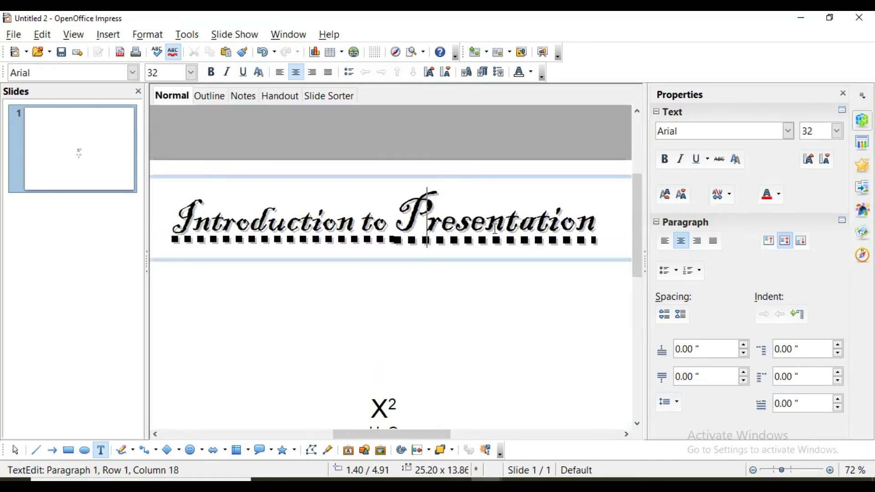
# Select the whole slide title and examine its custom character spacing options
pyautogui.moveTo(446, 224); pyautogui.dragTo(536, 228)
pyautogui.click(596, 231)
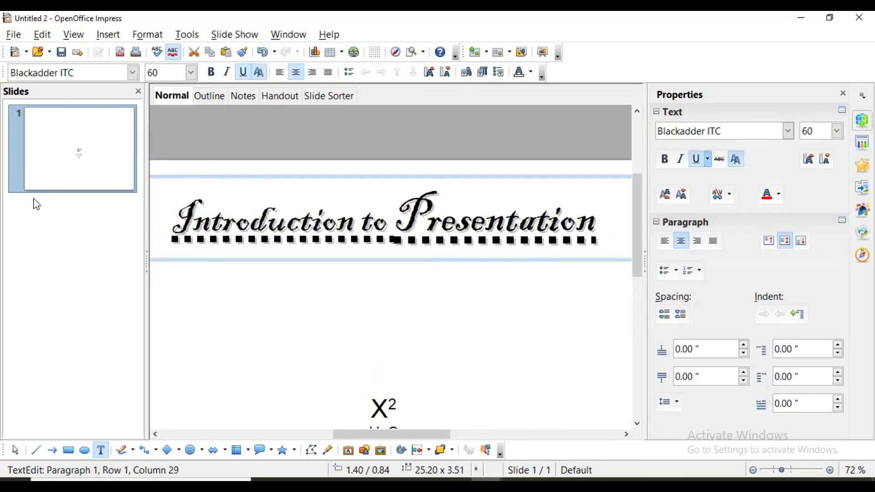
pyautogui.moveTo(184, 220); pyautogui.dragTo(596, 228)
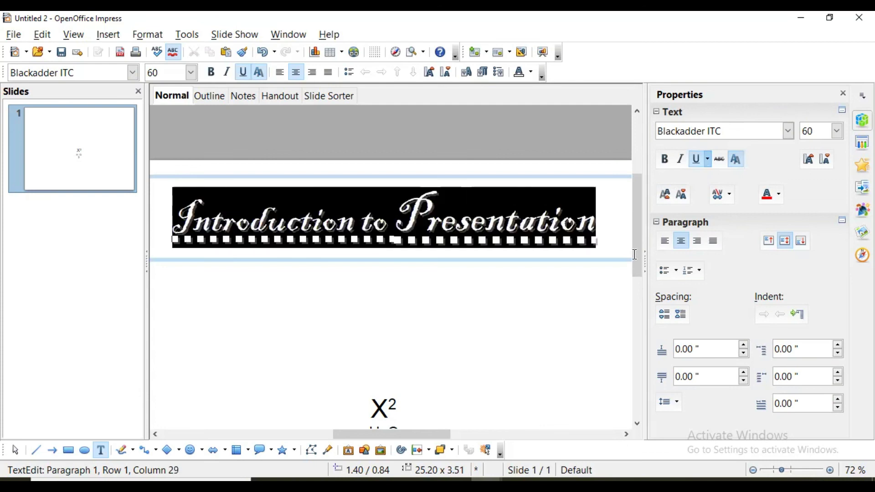
pyautogui.click(731, 196)
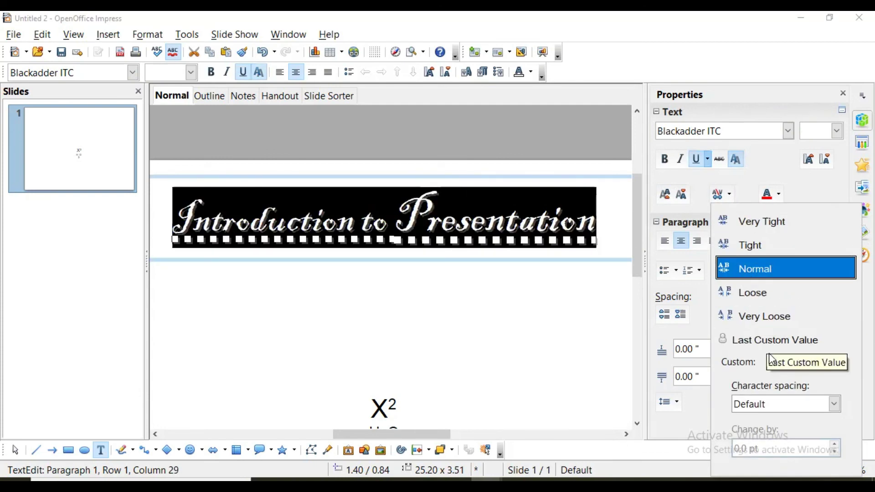
pyautogui.click(801, 404)
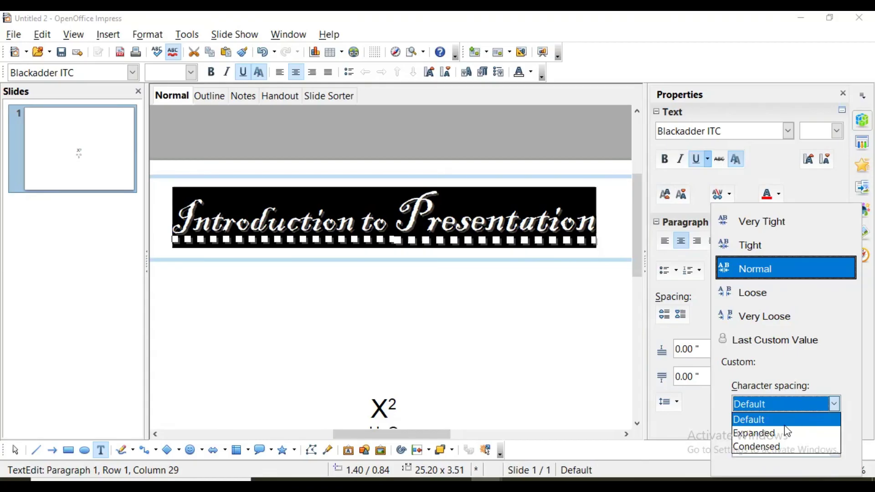
pyautogui.click(785, 438)
# Set the font color of the whole slide title to a bright blue and deselect the text
pyautogui.click(777, 194)
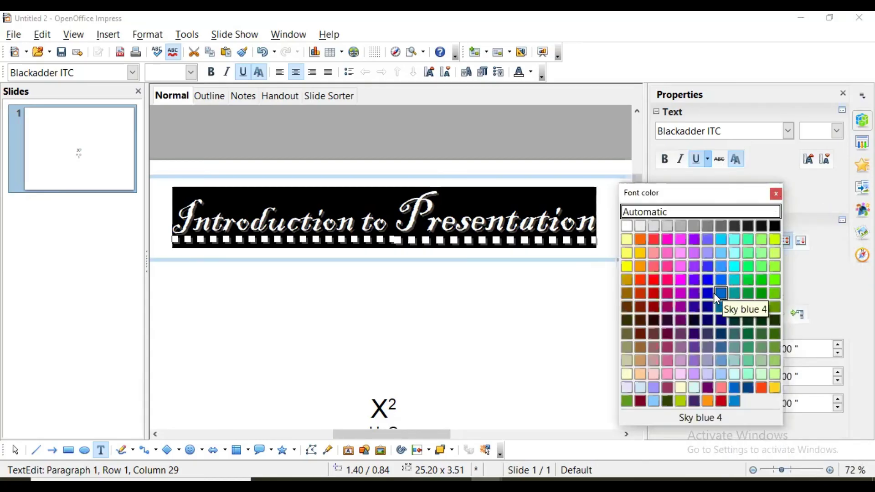
pyautogui.click(709, 267)
pyautogui.click(530, 276)
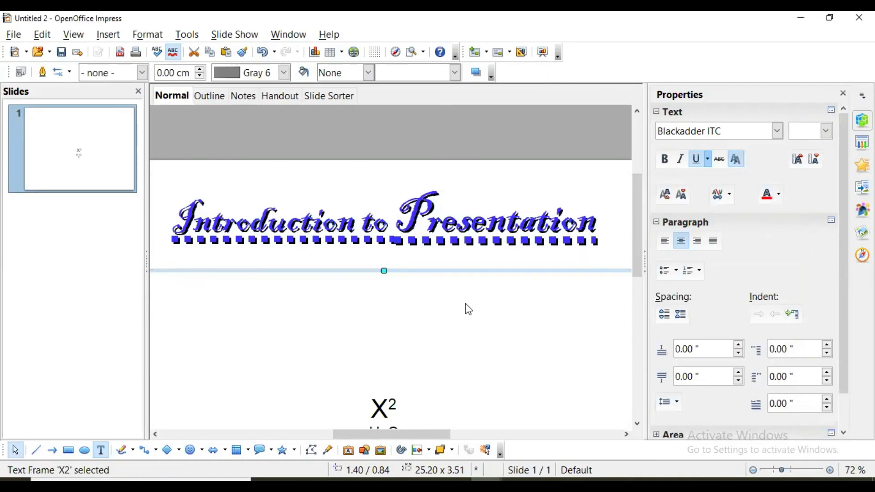
# Align the whole slide title left, center and right in turn, finishing with justified alignment
pyautogui.click(596, 240)
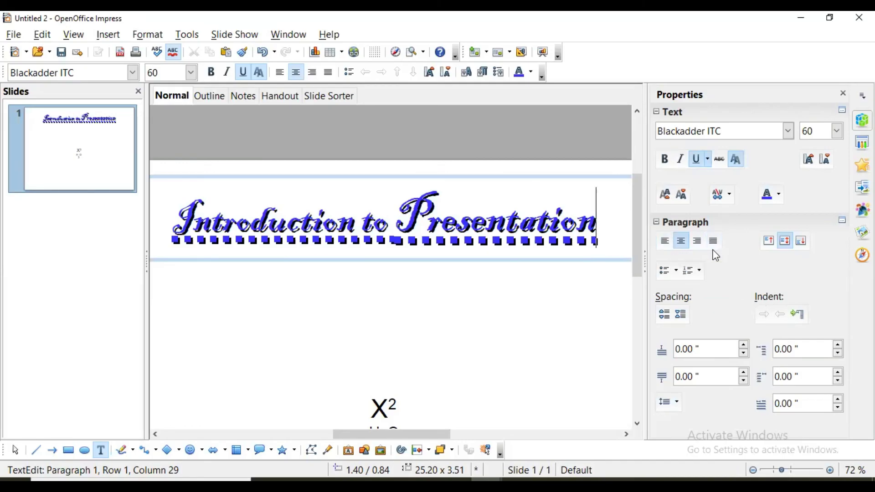
pyautogui.scroll(-4, 770, 453)
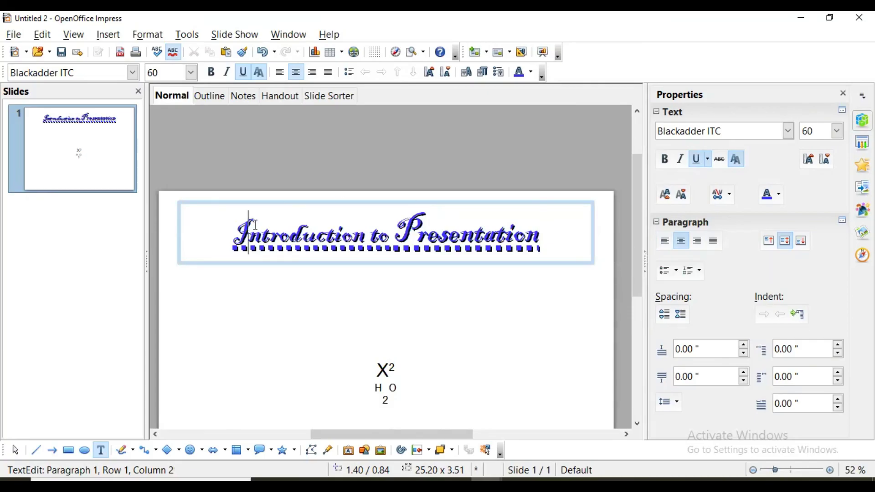
pyautogui.doubleClick(231, 224)
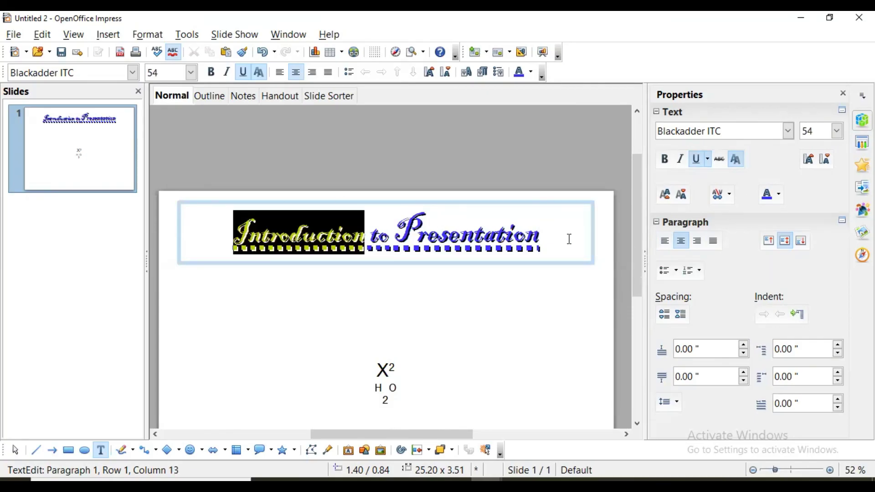
pyautogui.tripleClick(543, 242)
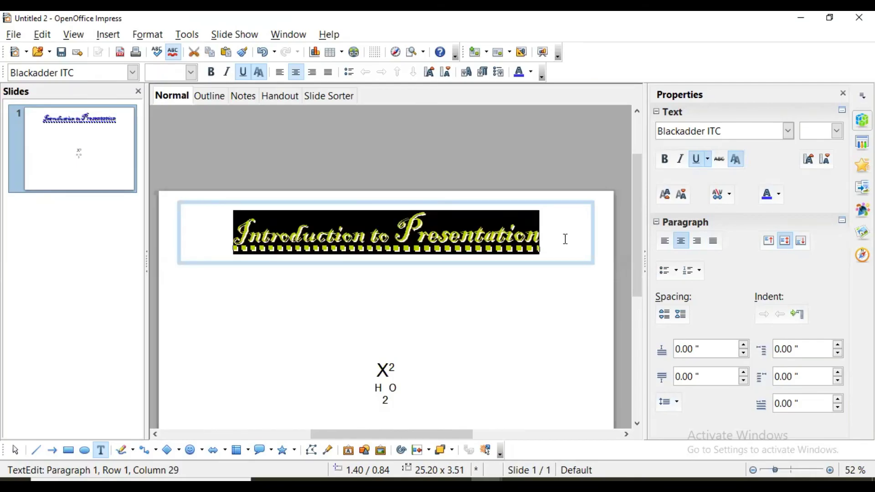
pyautogui.click(665, 246)
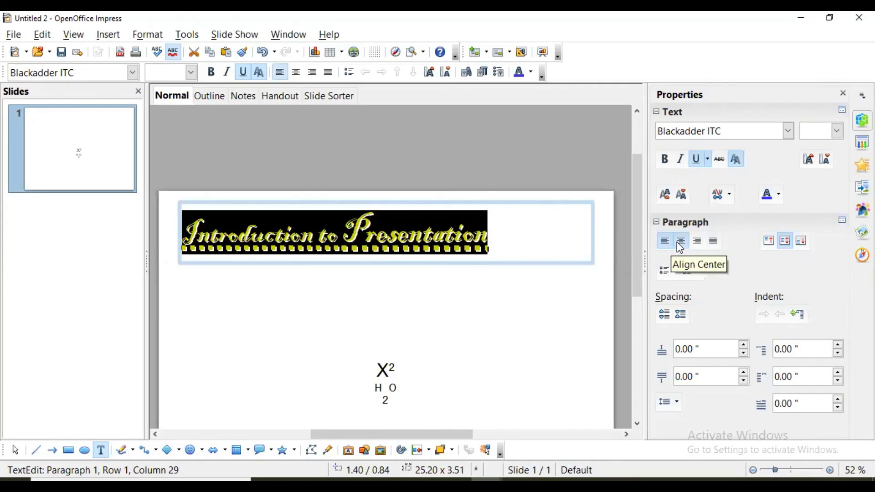
pyautogui.click(683, 246)
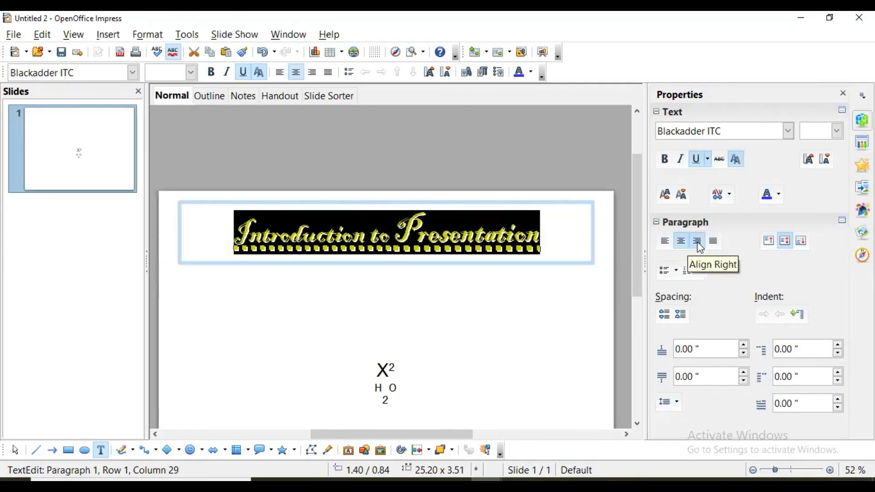
pyautogui.click(699, 243)
pyautogui.click(713, 244)
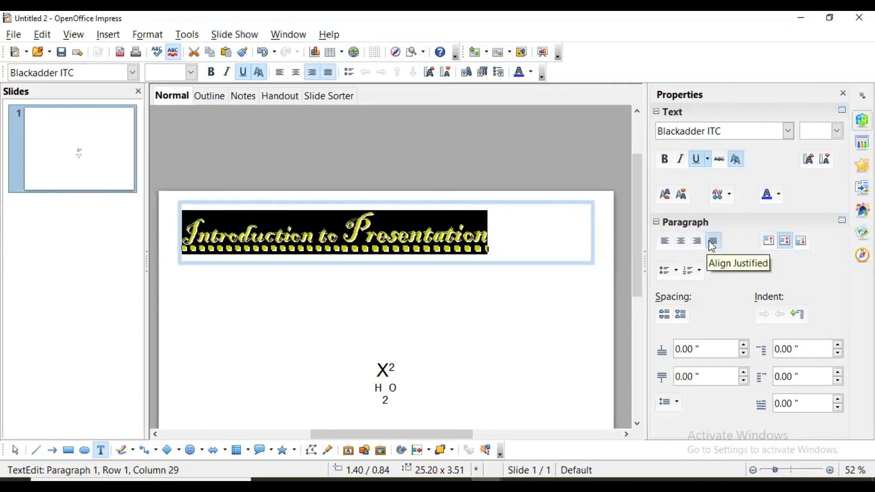